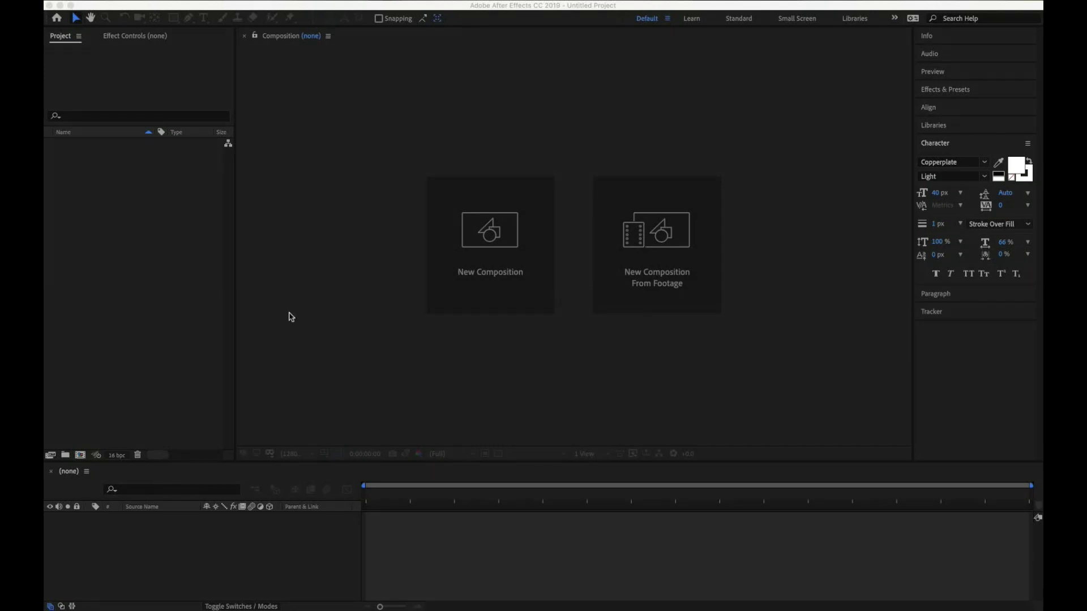
# Create a new MAXON CINEMA 4D file saved as Untitled.c4d on the Desktop.
pyautogui.click(192, 216)
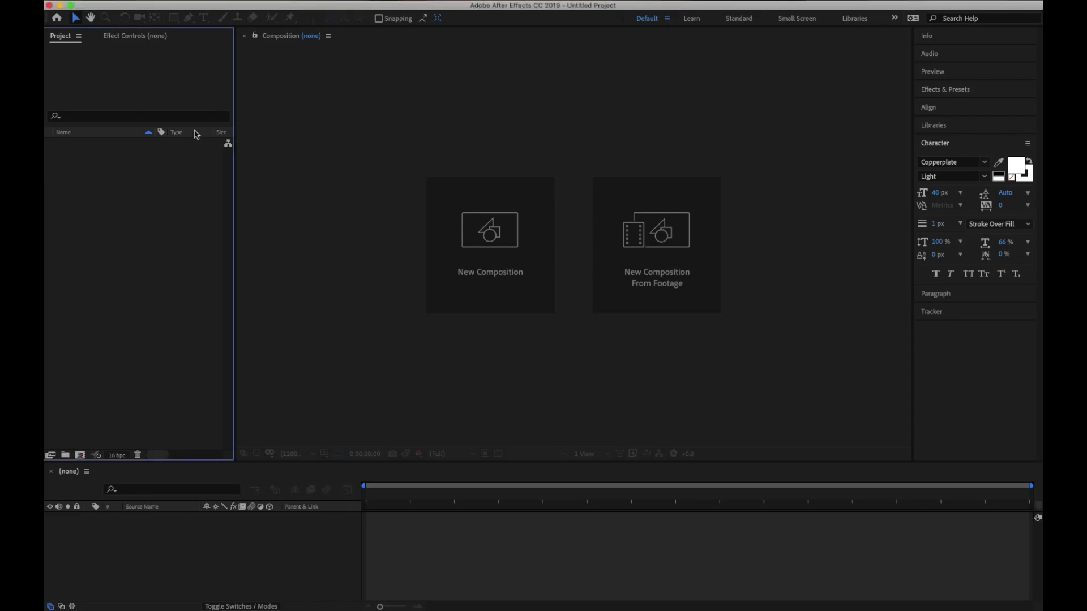
pyautogui.click(186, 4)
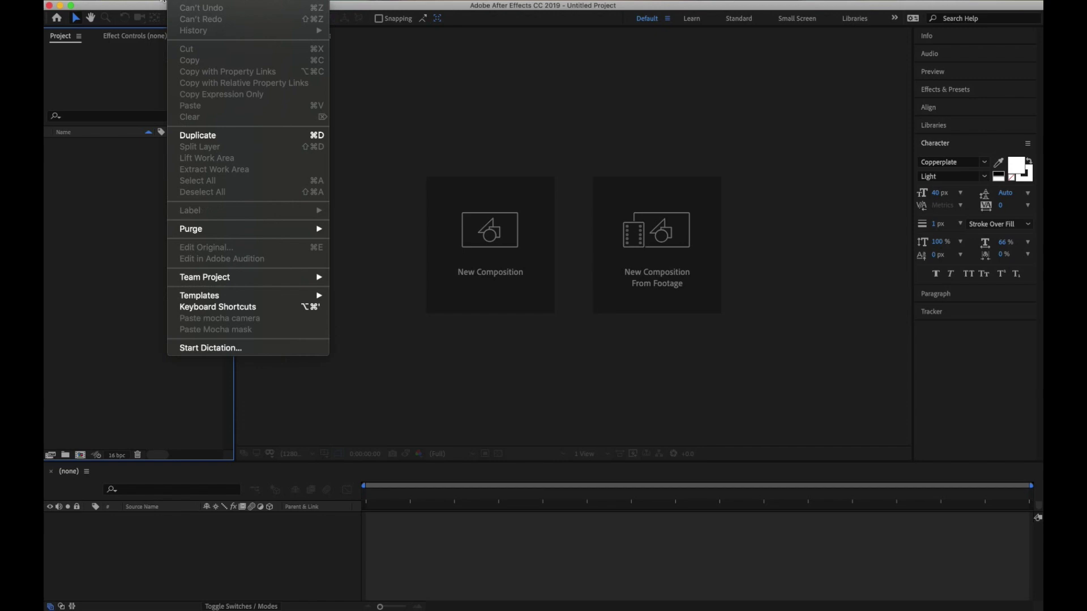
pyautogui.moveTo(163, 3)
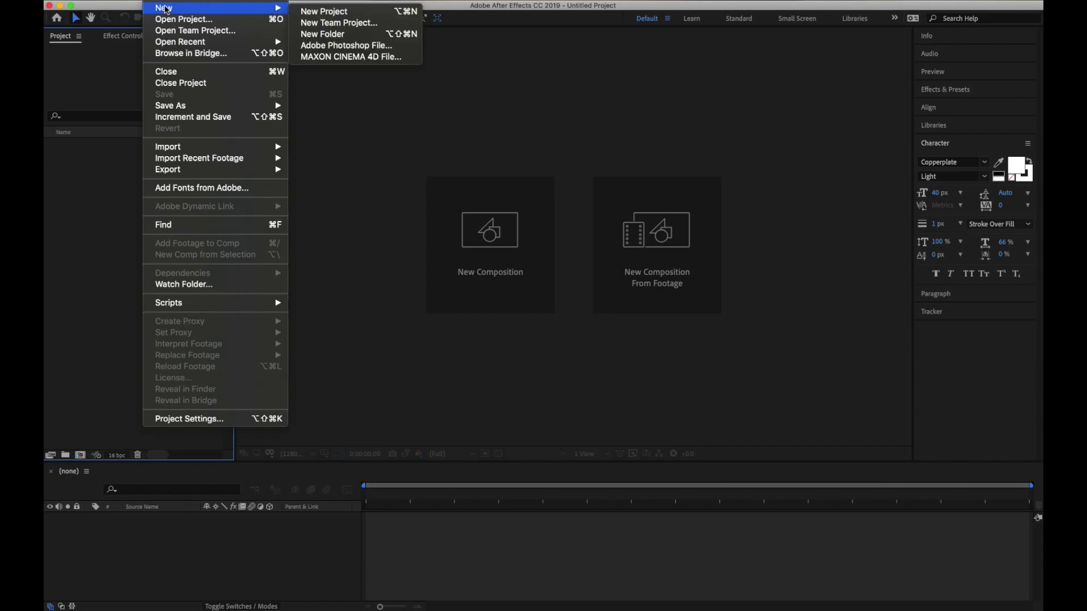
pyautogui.click(351, 57)
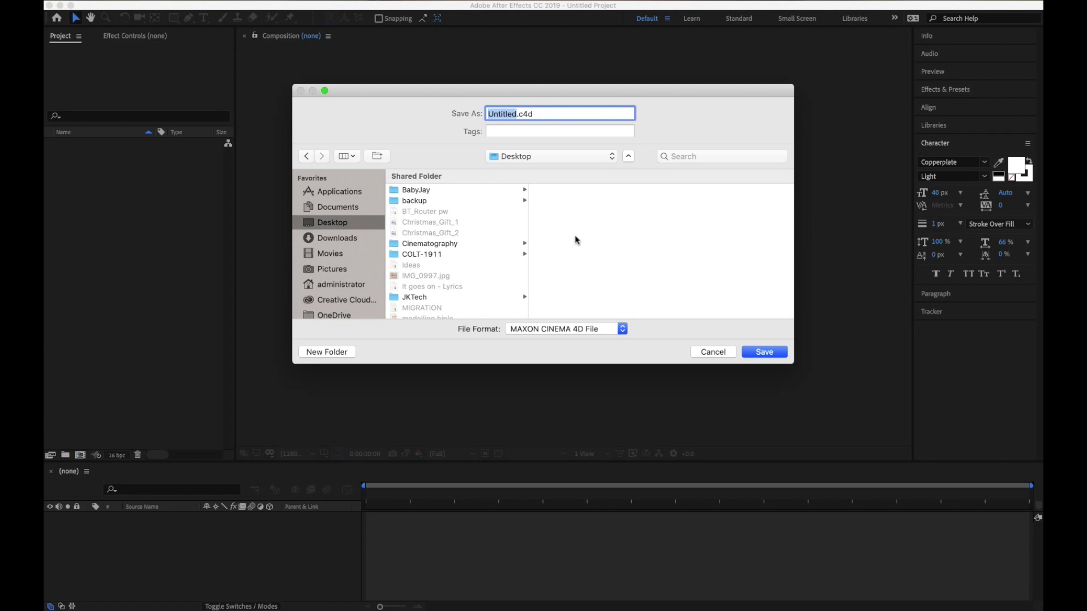
pyautogui.click(765, 348)
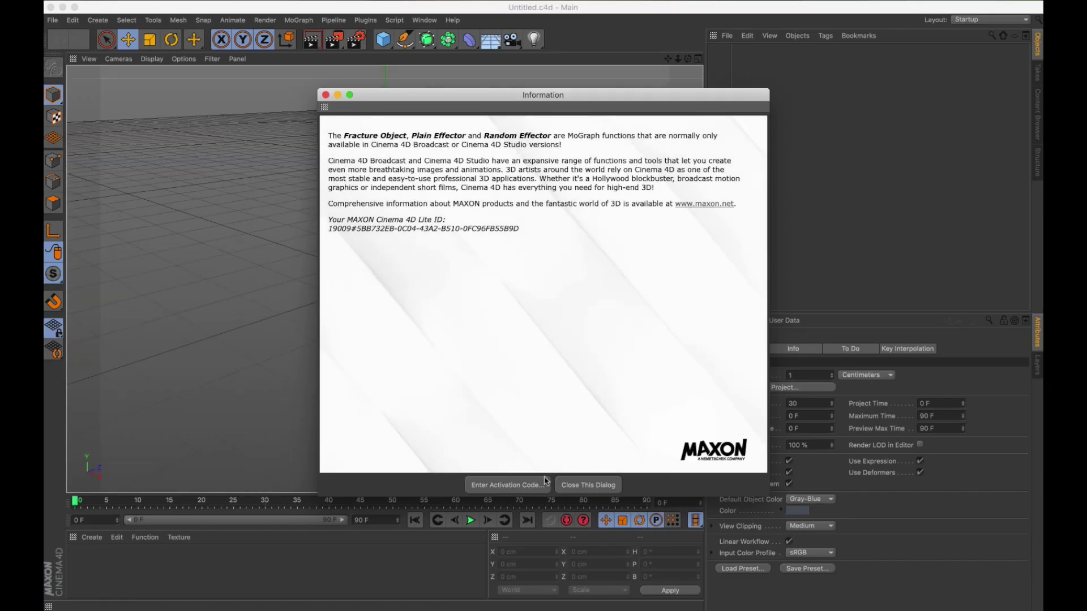
# Dismiss the Cinema 4D information notice and open tyre-1.4.fbx from the fbx folder.
pyautogui.click(597, 486)
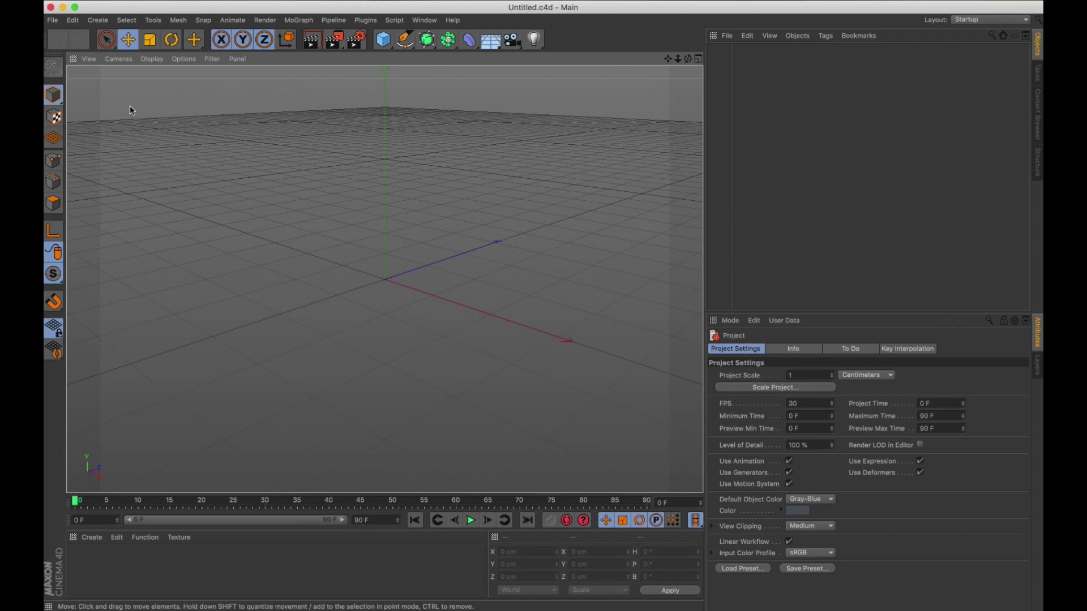
pyautogui.click(52, 19)
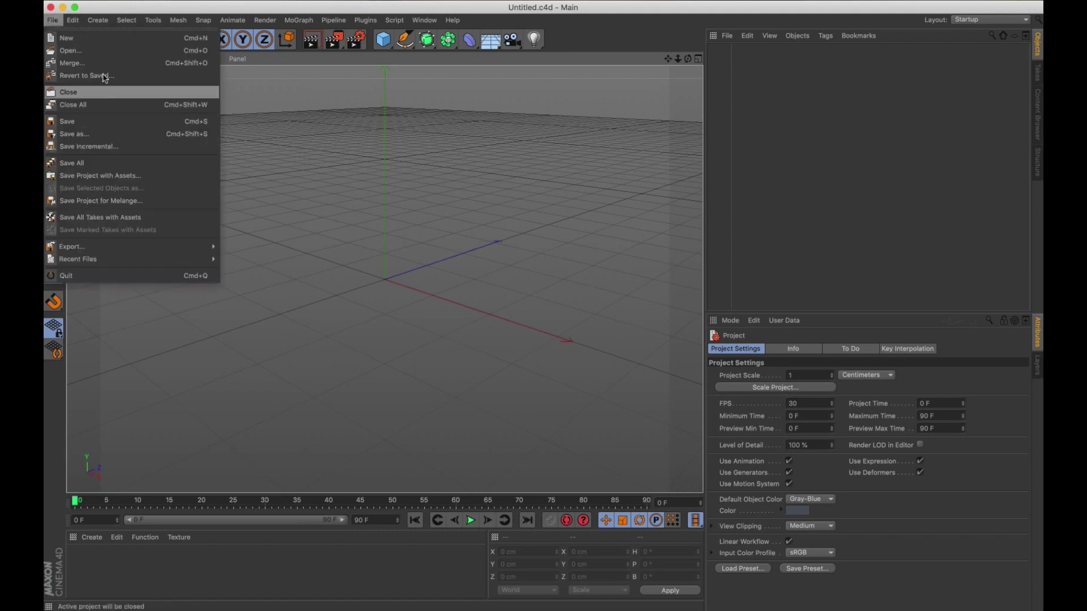
pyautogui.click(79, 63)
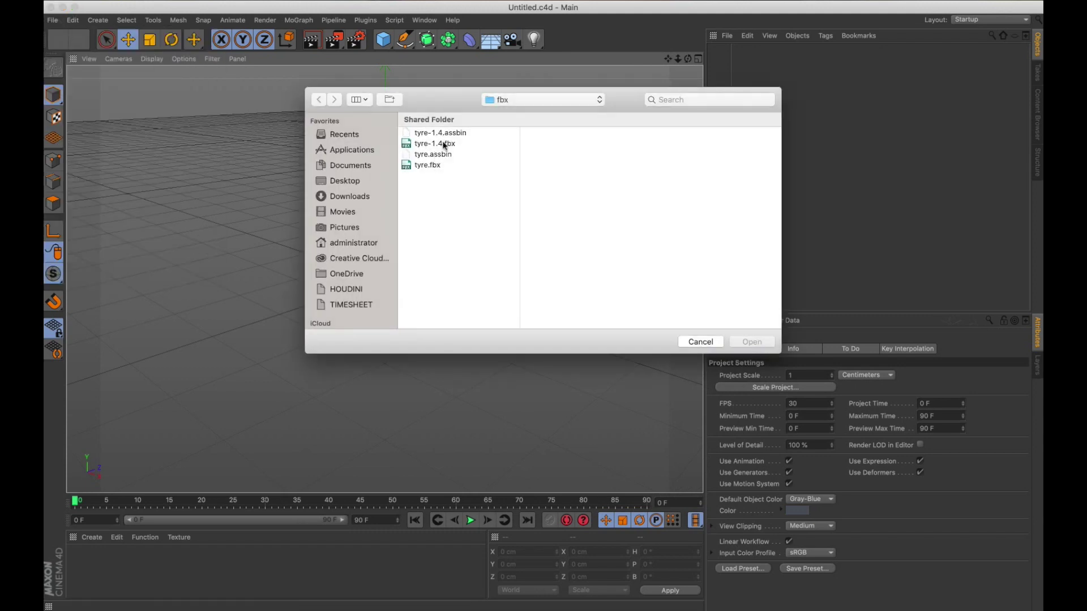
pyautogui.click(444, 145)
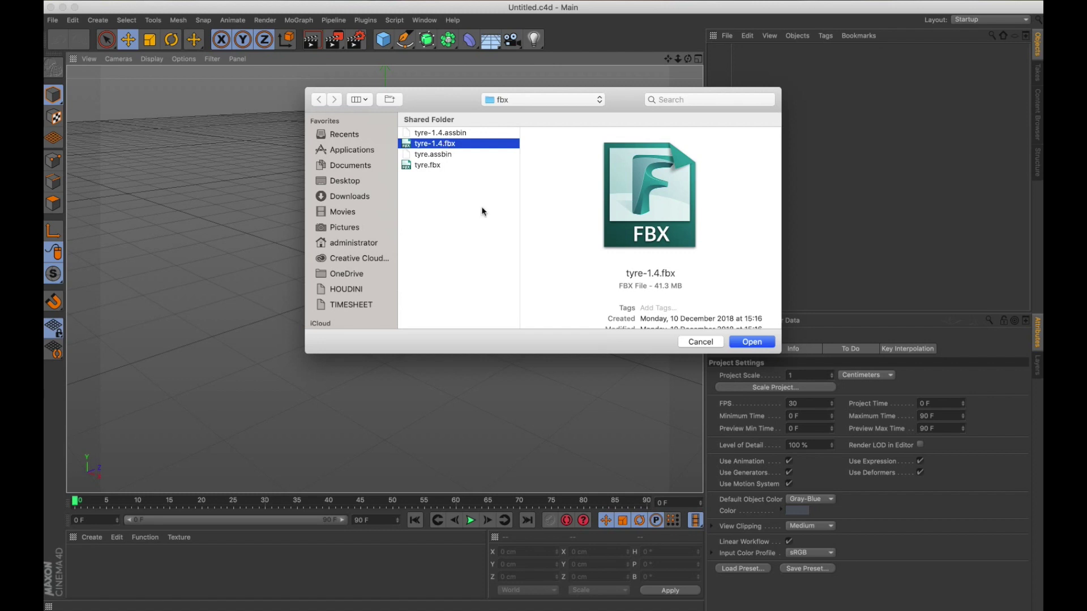
pyautogui.click(746, 343)
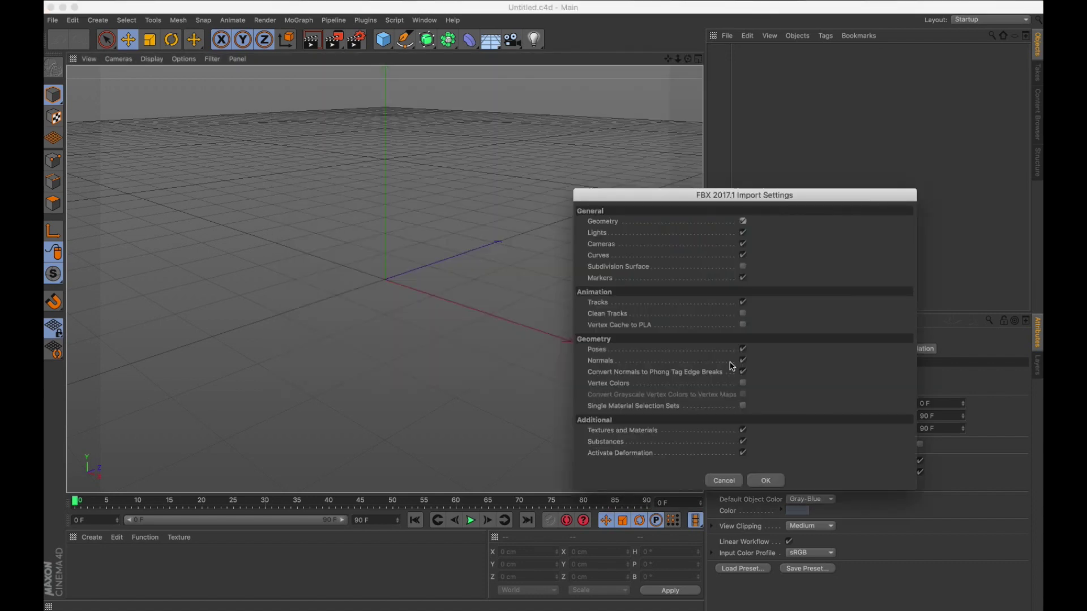
# Accept the FBX import settings and bring the imported tyre into view.
pyautogui.click(765, 481)
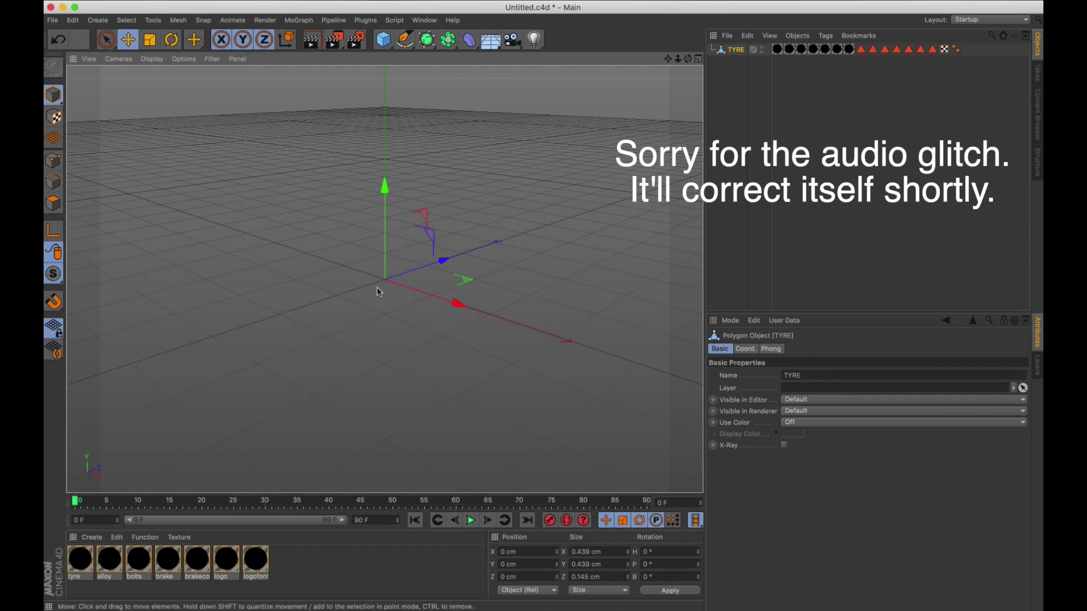
pyautogui.keyDown('alt'); pyautogui.moveTo(389, 287); pyautogui.dragTo(383, 270); pyautogui.keyUp('alt')
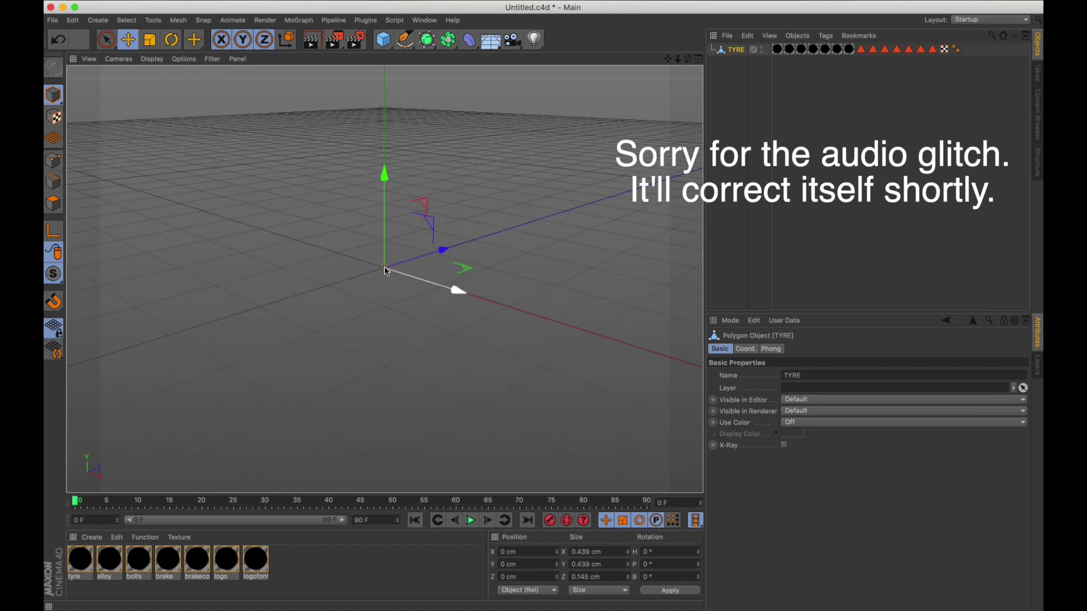
pyautogui.scroll(3, 373, 275)
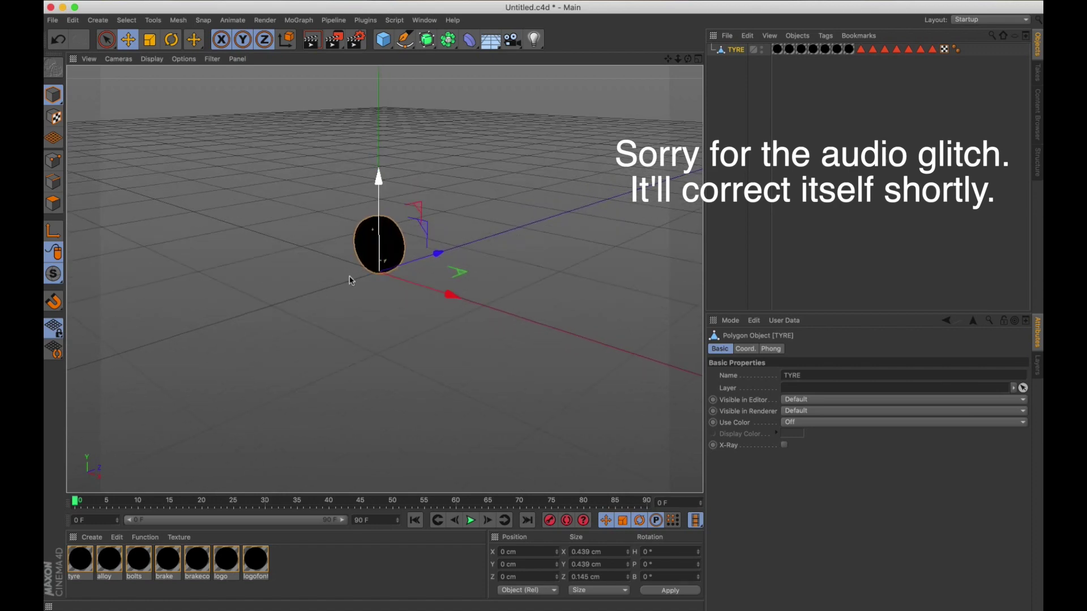
pyautogui.keyDown('alt'); pyautogui.moveTo(351, 280); pyautogui.dragTo(405, 283); pyautogui.keyUp('alt')
# Save Untitled.c4d and quit Cinema 4D, returning to After Effects.
pyautogui.click(53, 21)
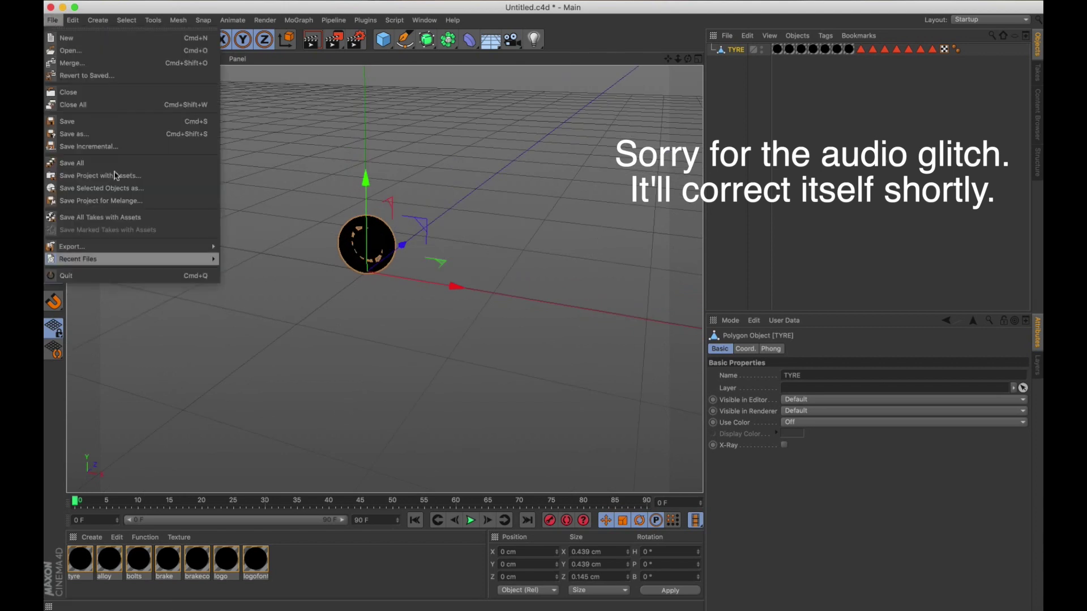
pyautogui.click(100, 121)
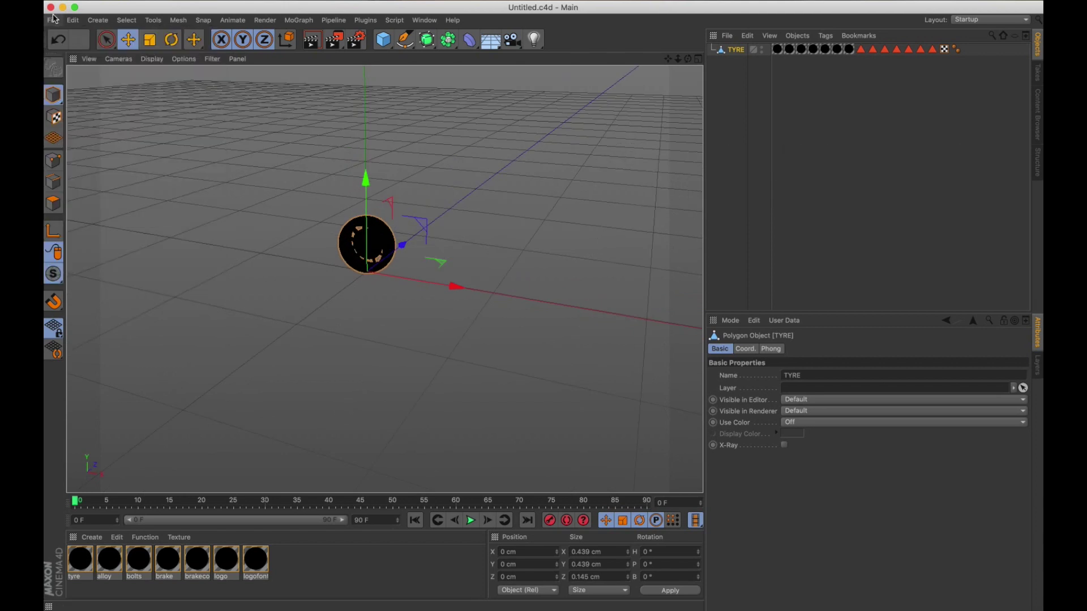
pyautogui.click(85, 0)
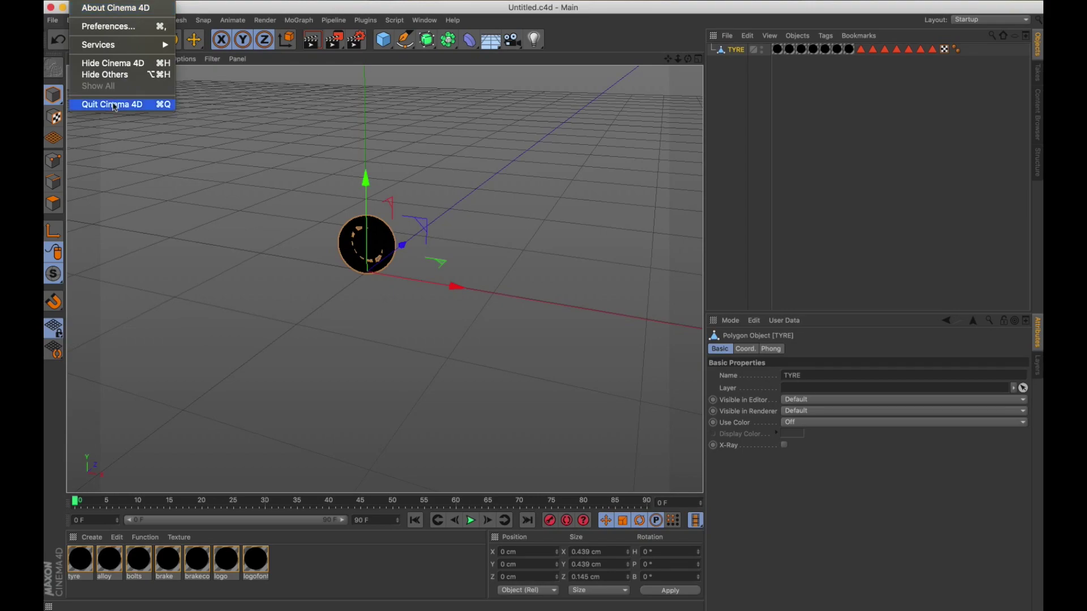
pyautogui.click(533, 266)
# Create Comp 1 at 1920×1080, 24 fps with the default settings.
pyautogui.click(128, 228)
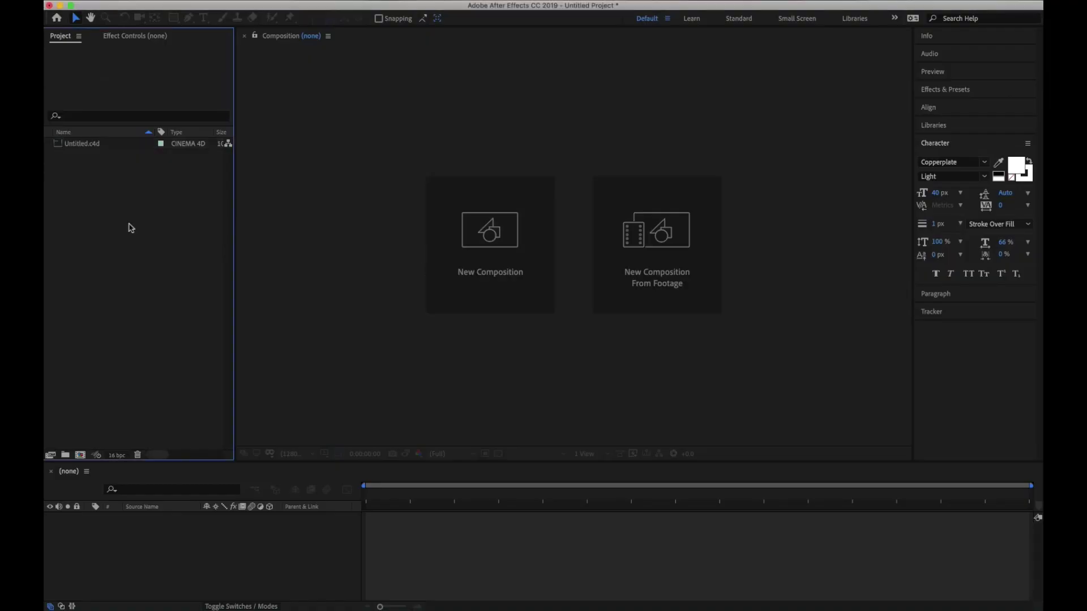
pyautogui.click(509, 262)
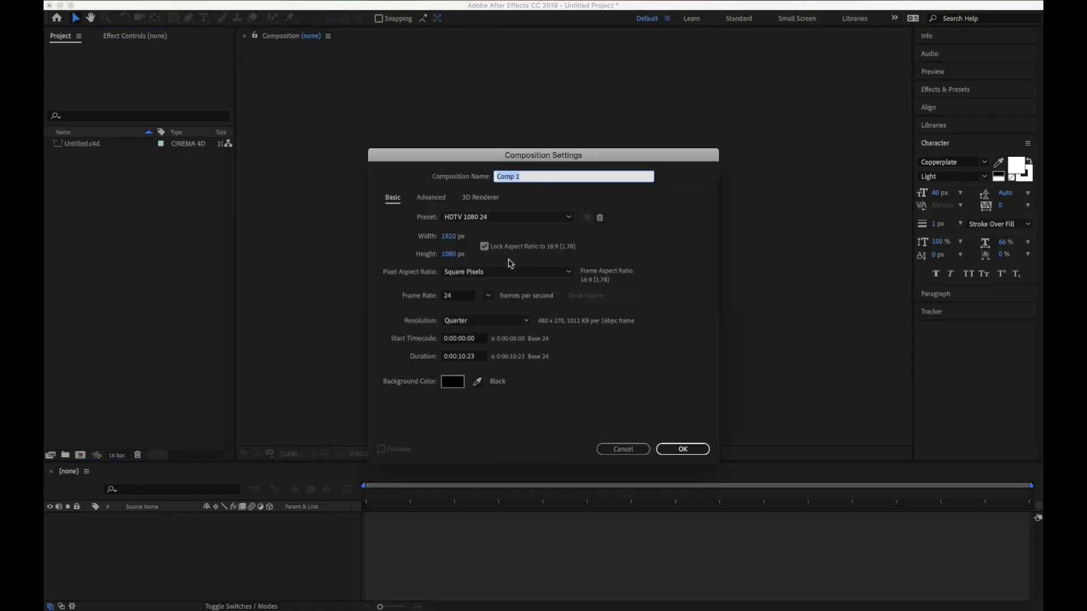
pyautogui.click(685, 449)
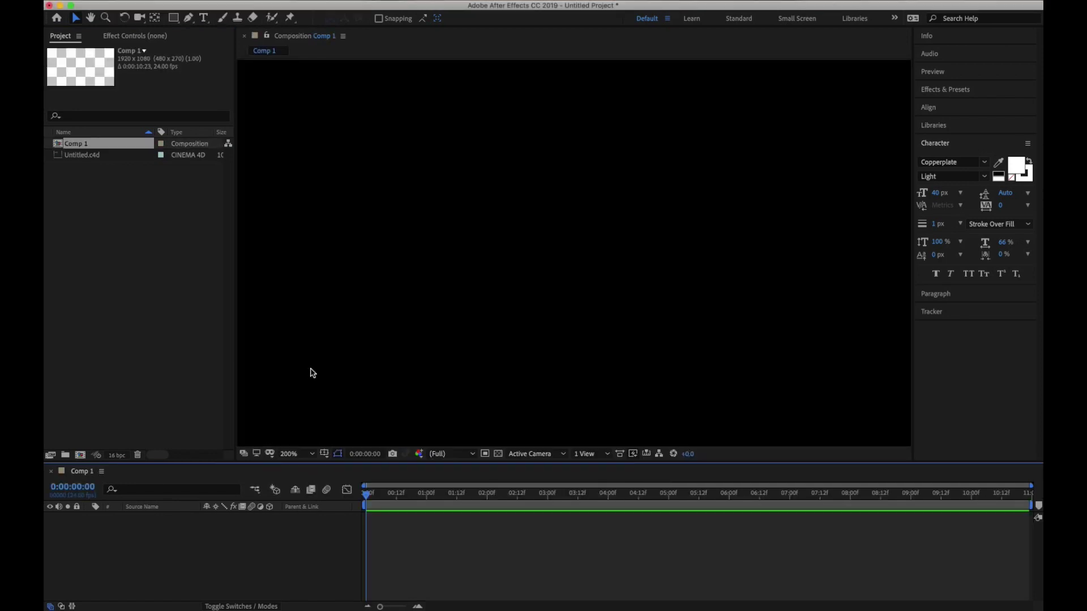
# Add a solid named e3d and apply the Element effect to it.
pyautogui.press('super+y')
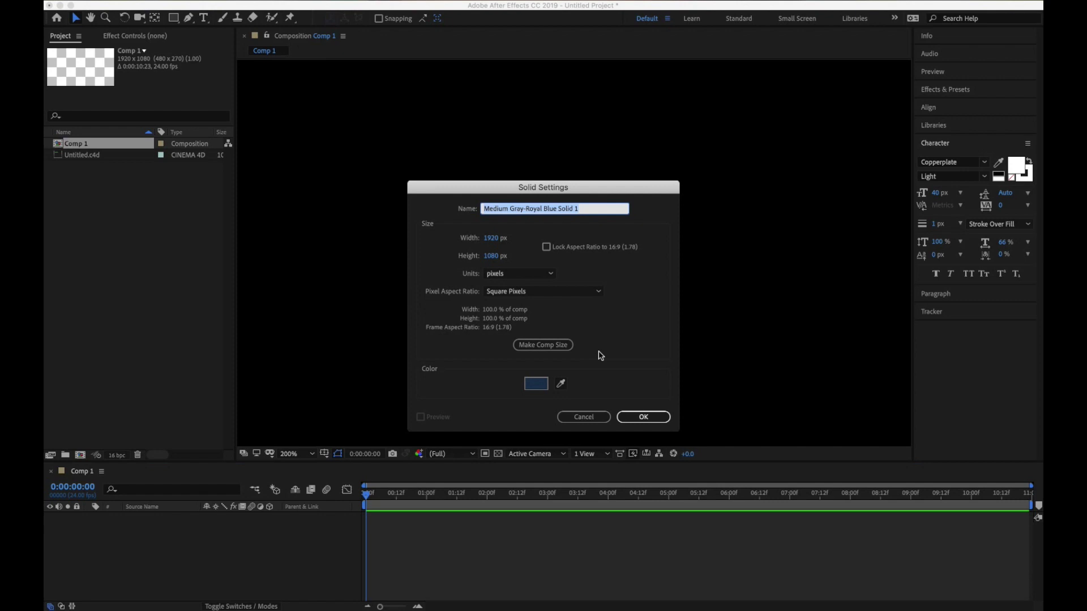
pyautogui.write('e3d')
pyautogui.press('Return')
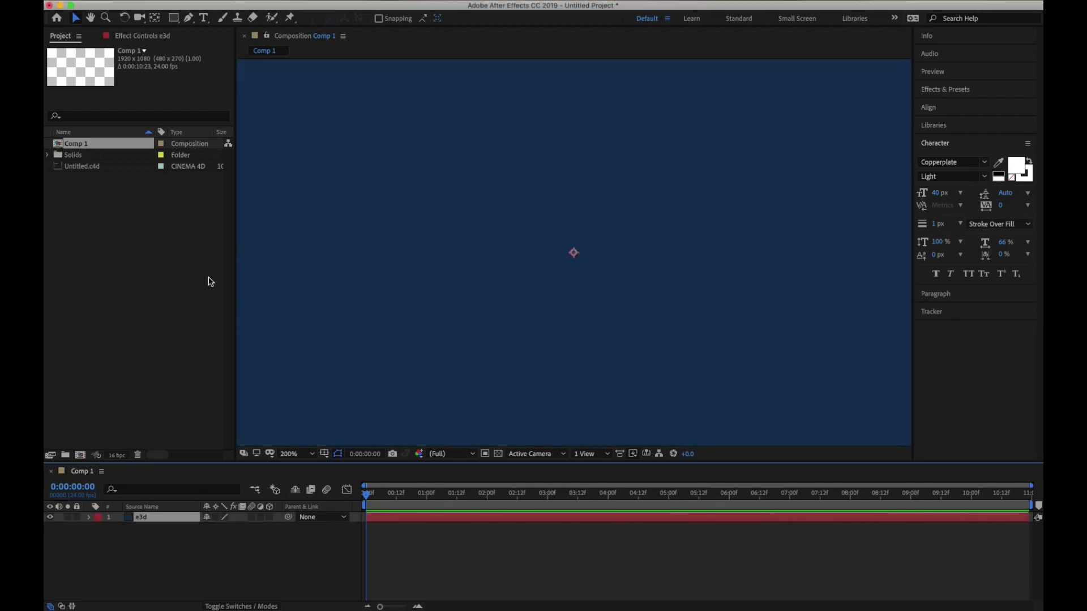
pyautogui.hotkey('ctrl', 'space')
pyautogui.write('element')
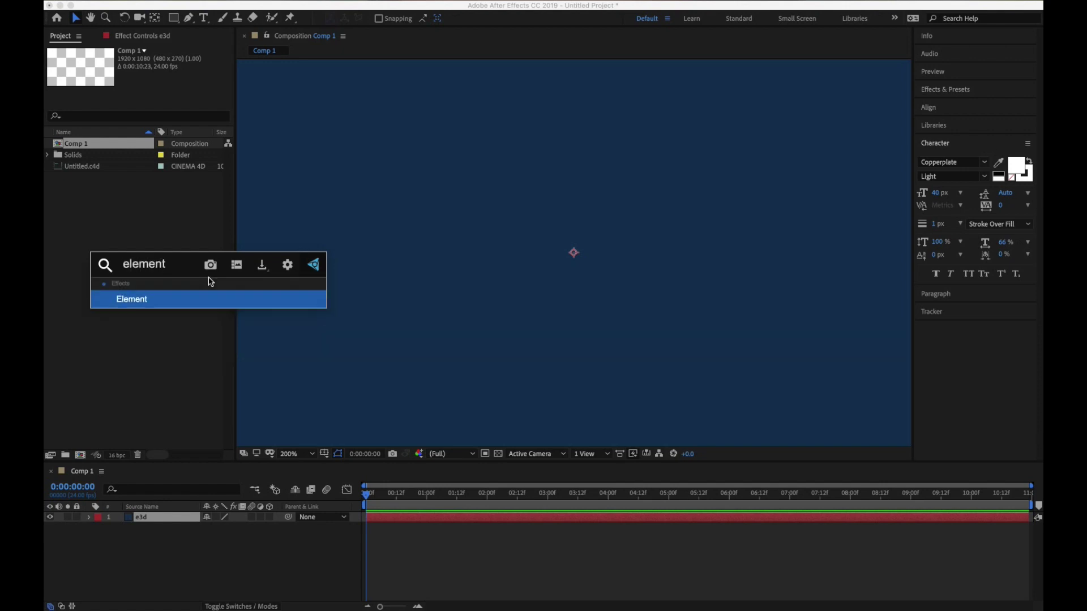
pyautogui.press('Return')
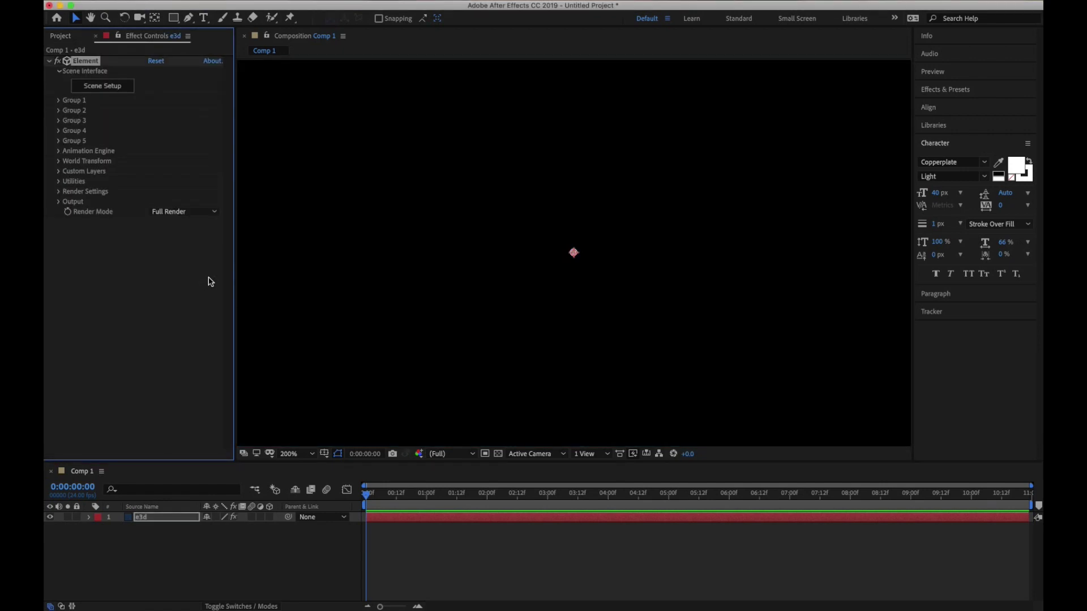
# Import Untitled.c4d as a 3D object into Element's Scene Setup.
pyautogui.click(90, 88)
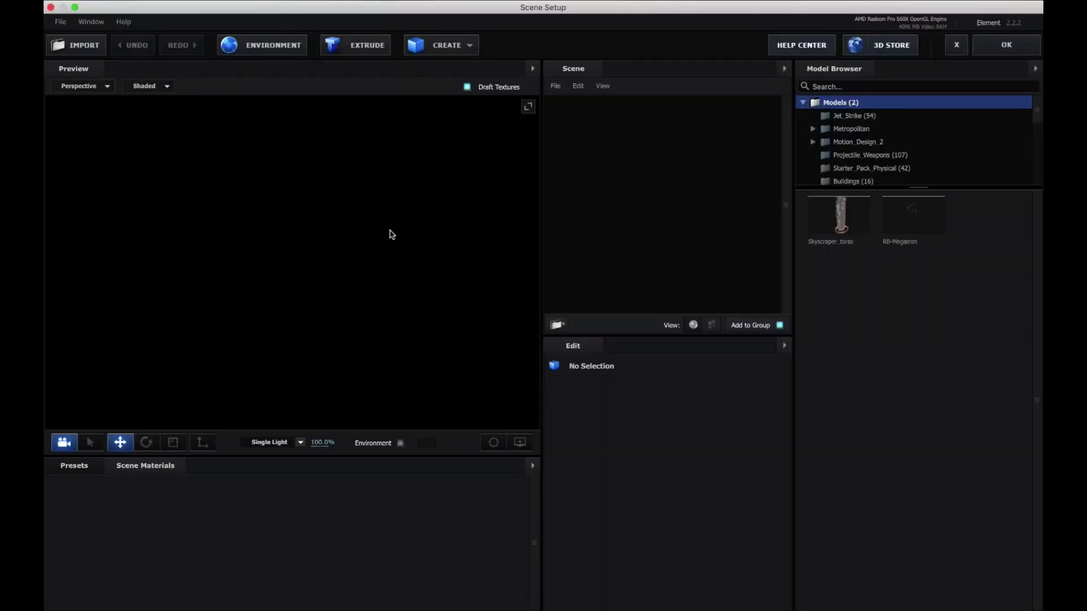
pyautogui.click(76, 46)
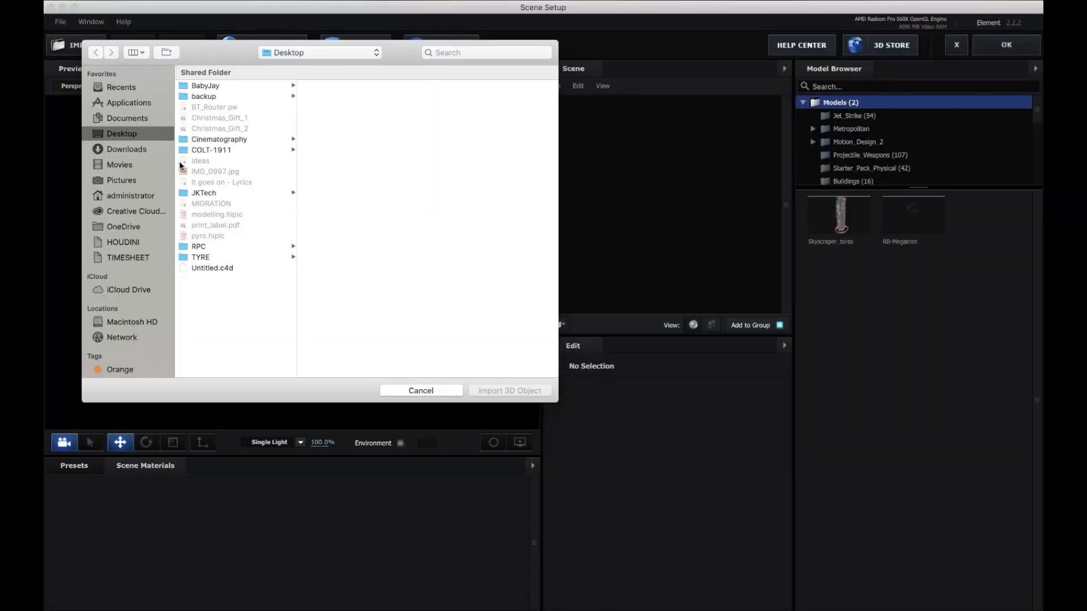
pyautogui.click(235, 268)
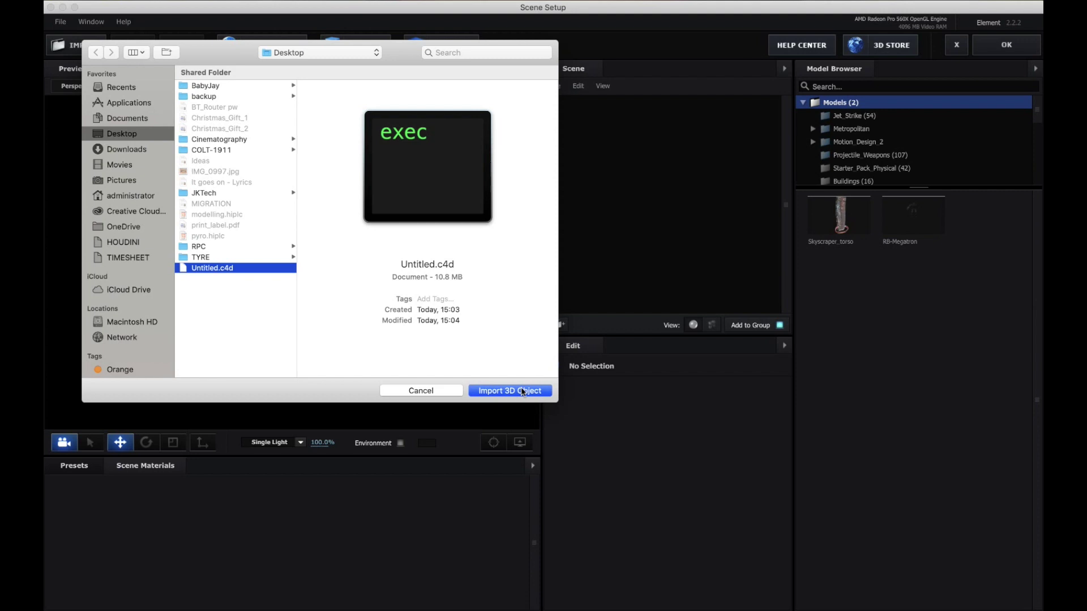
pyautogui.click(521, 391)
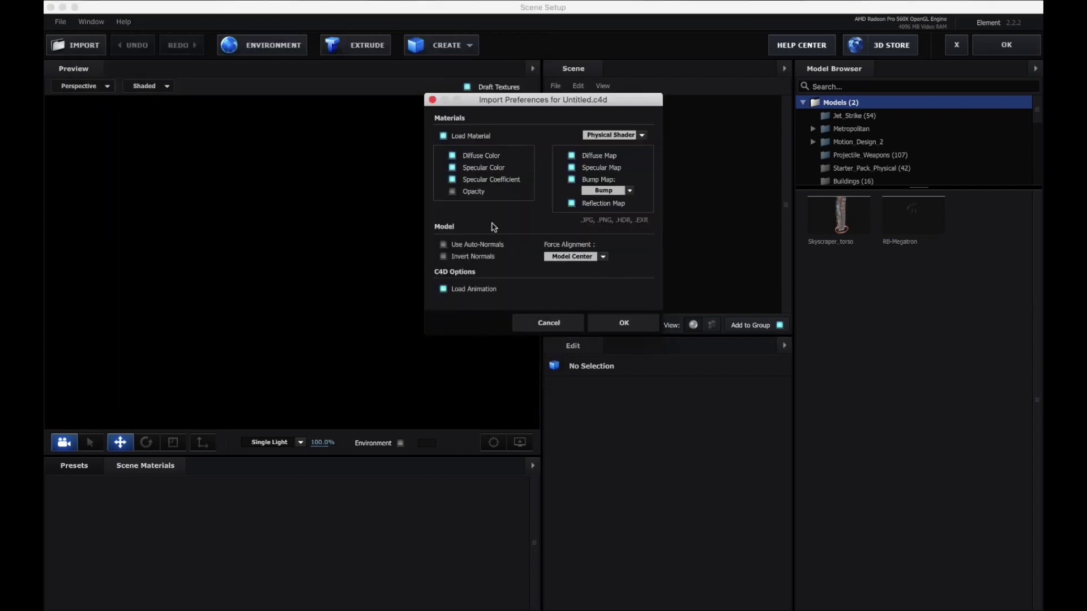
pyautogui.click(623, 323)
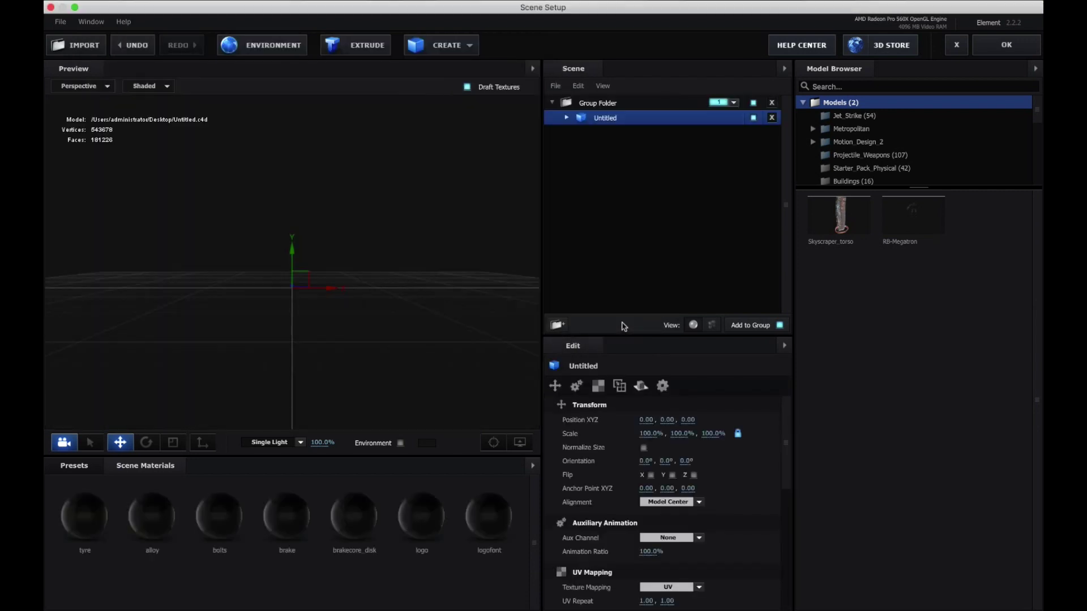
# Enable Normalize Size so the tyre model becomes visible with its materials.
pyautogui.moveTo(309, 309); pyautogui.dragTo(270, 334)
pyautogui.click(74, 511)
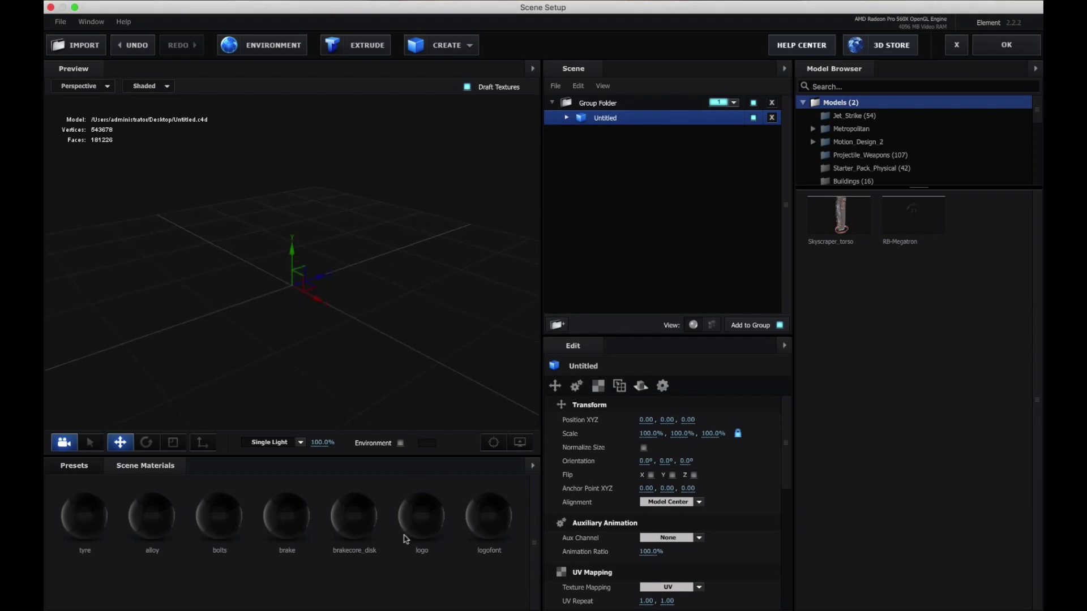
pyautogui.click(644, 448)
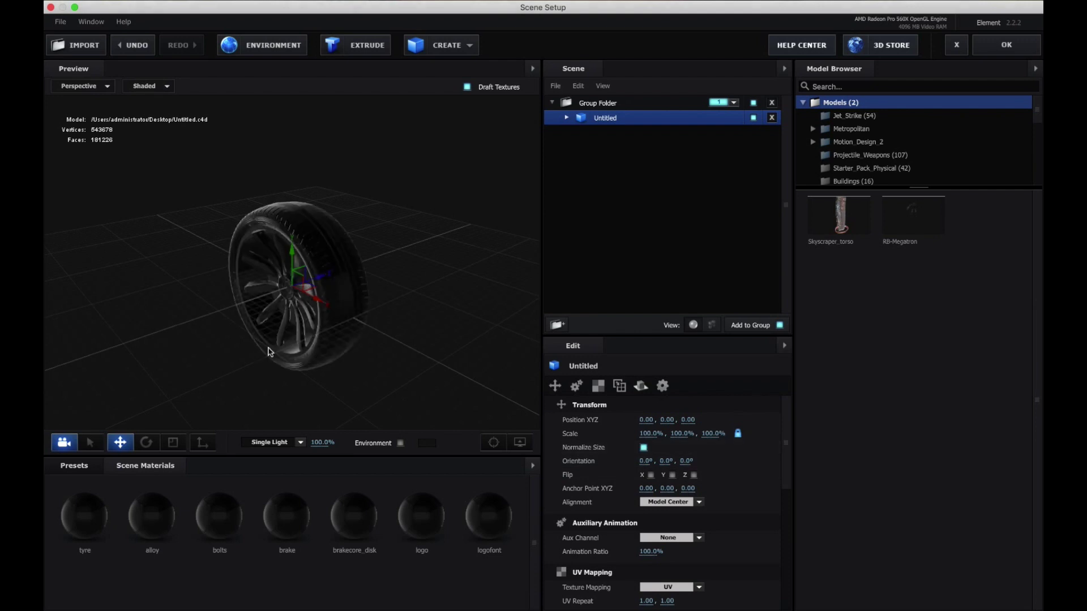
pyautogui.moveTo(336, 346)
pyautogui.mouseDown()
pyautogui.moveTo(301, 349)
pyautogui.moveTo(301, 332)
pyautogui.moveTo(349, 348)
pyautogui.mouseUp()
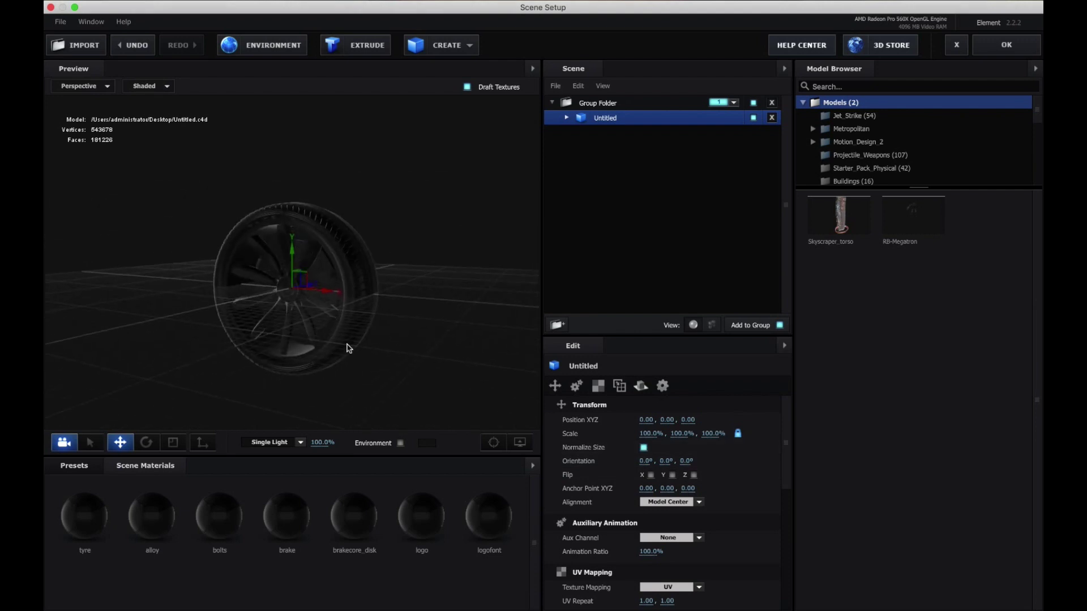
# Load the tyre BaseColor PNG from the TYRE folder as the tyre material's diffuse texture.
pyautogui.click(85, 509)
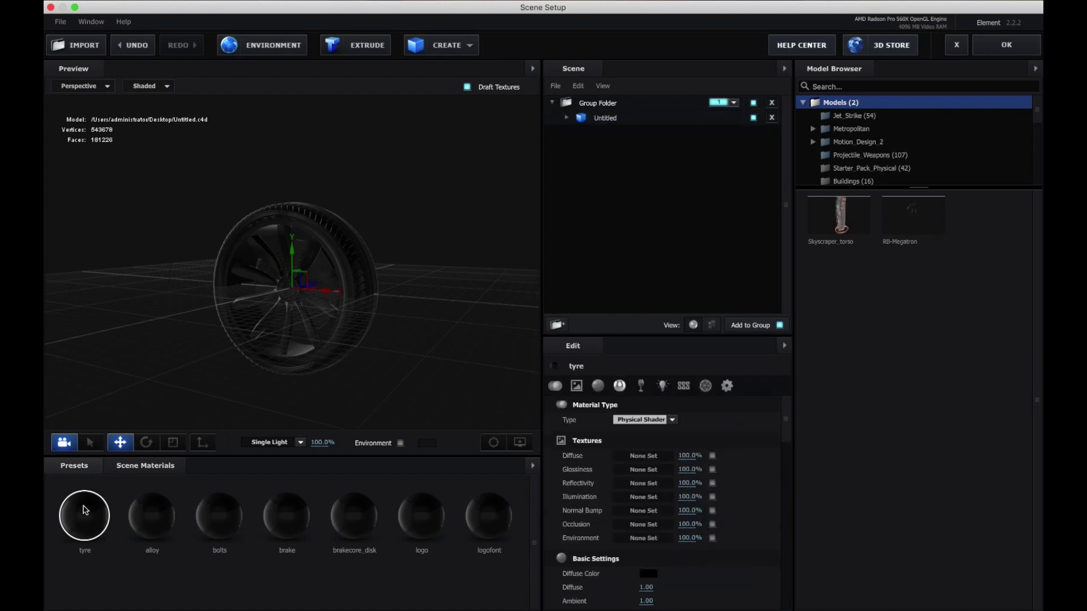
pyautogui.click(644, 456)
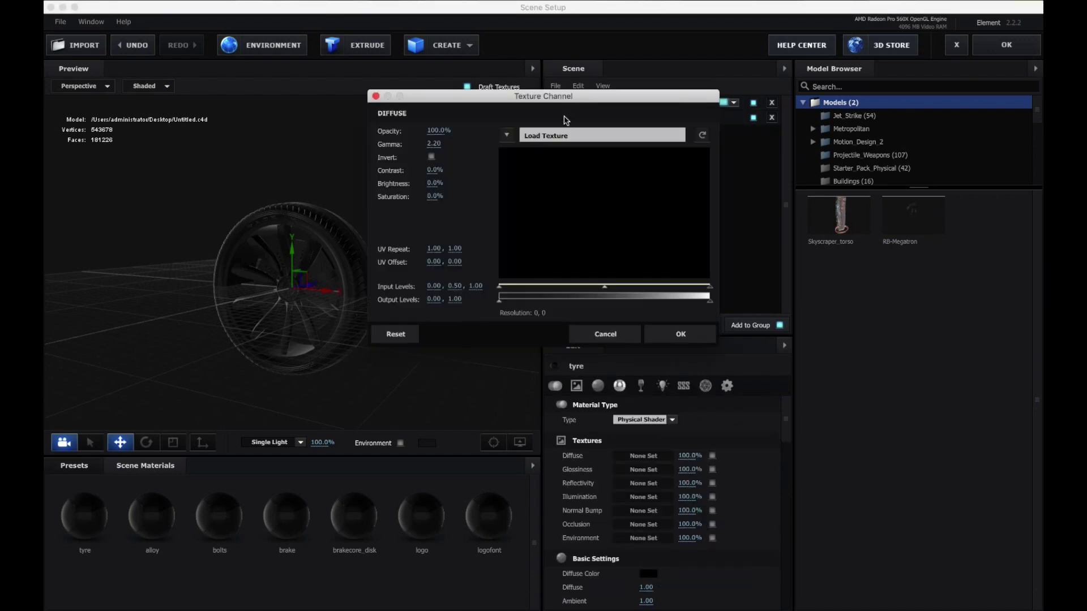
pyautogui.click(507, 136)
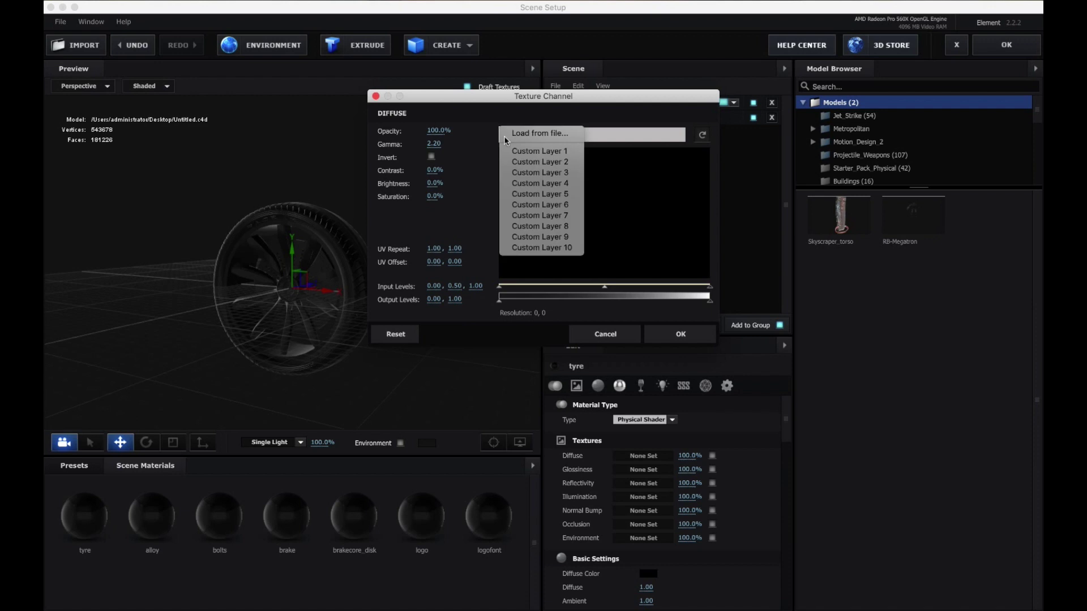
pyautogui.click(536, 135)
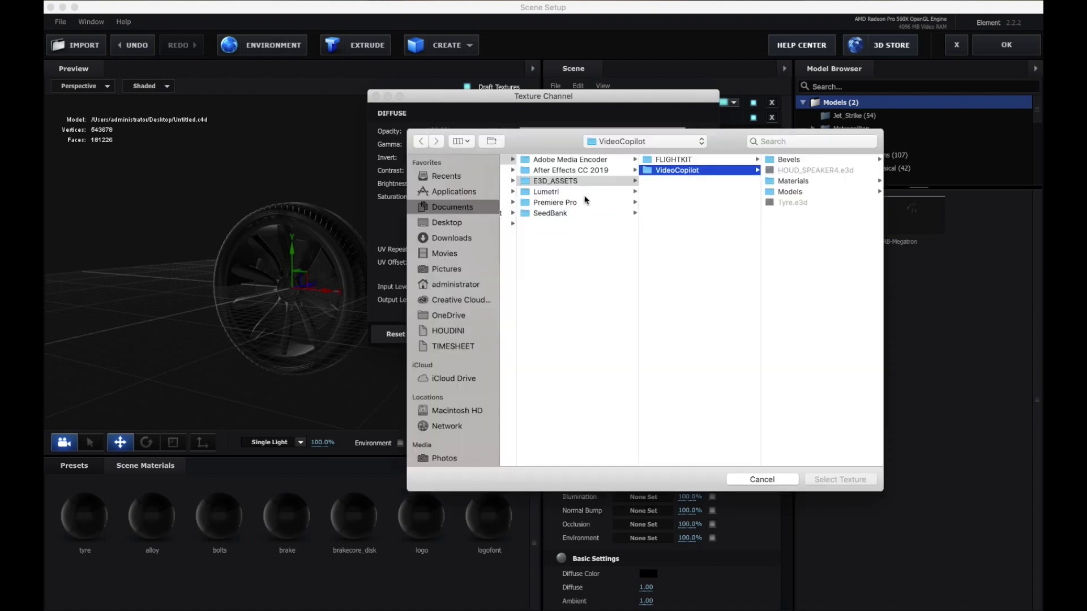
pyautogui.click(452, 223)
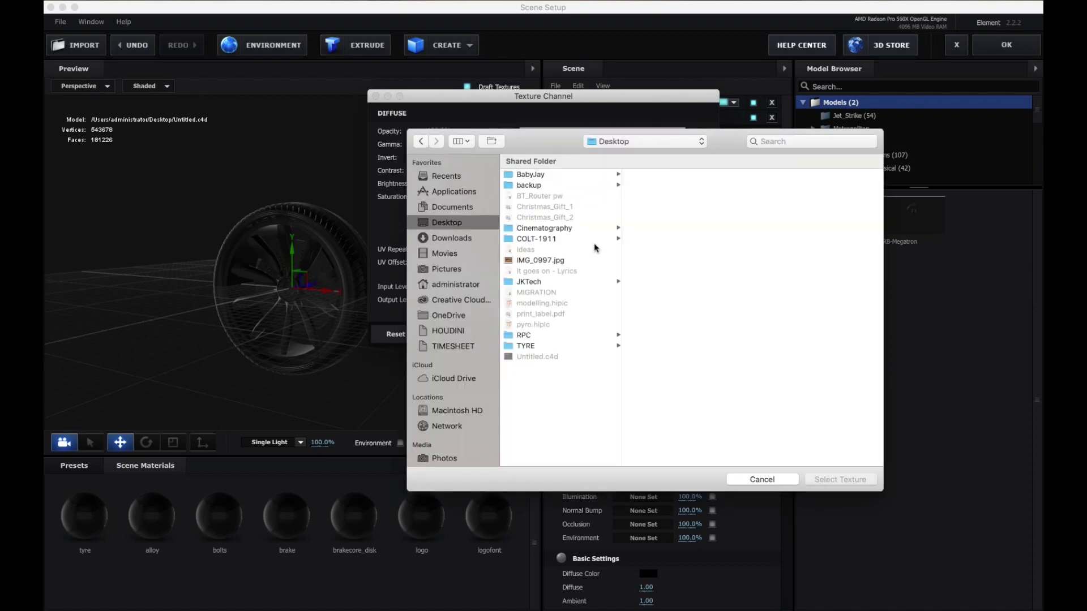
pyautogui.click(570, 346)
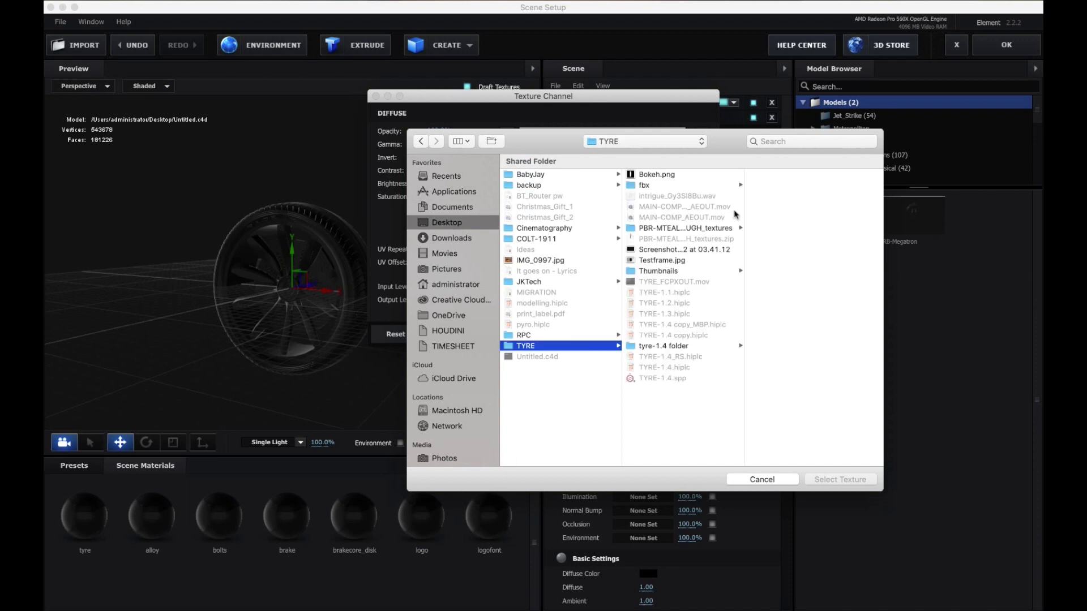
pyautogui.click(713, 229)
pyautogui.scroll(-5, 810, 340)
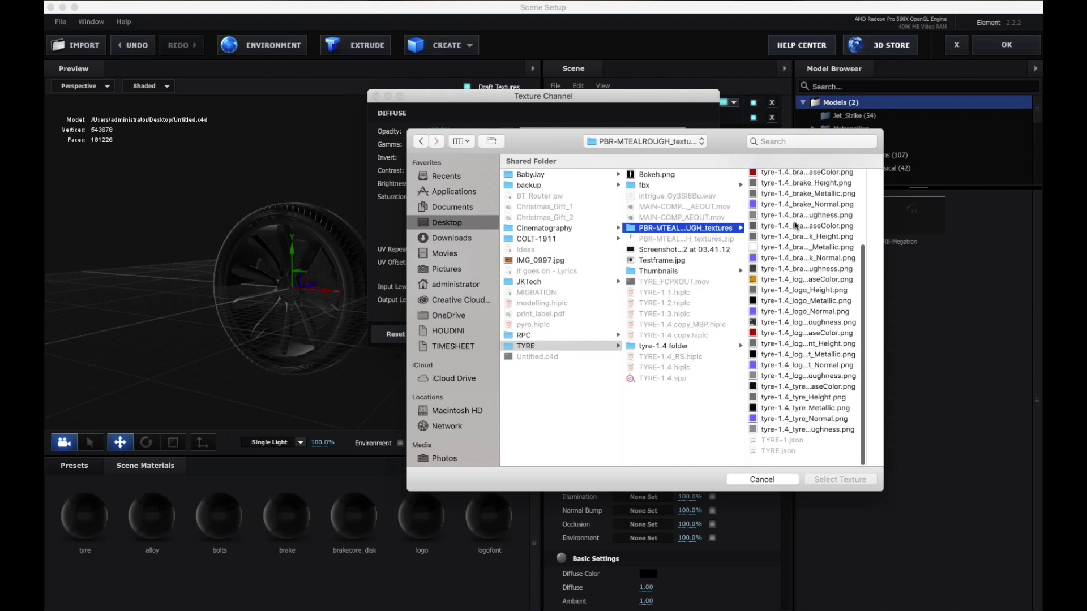
pyautogui.click(818, 397)
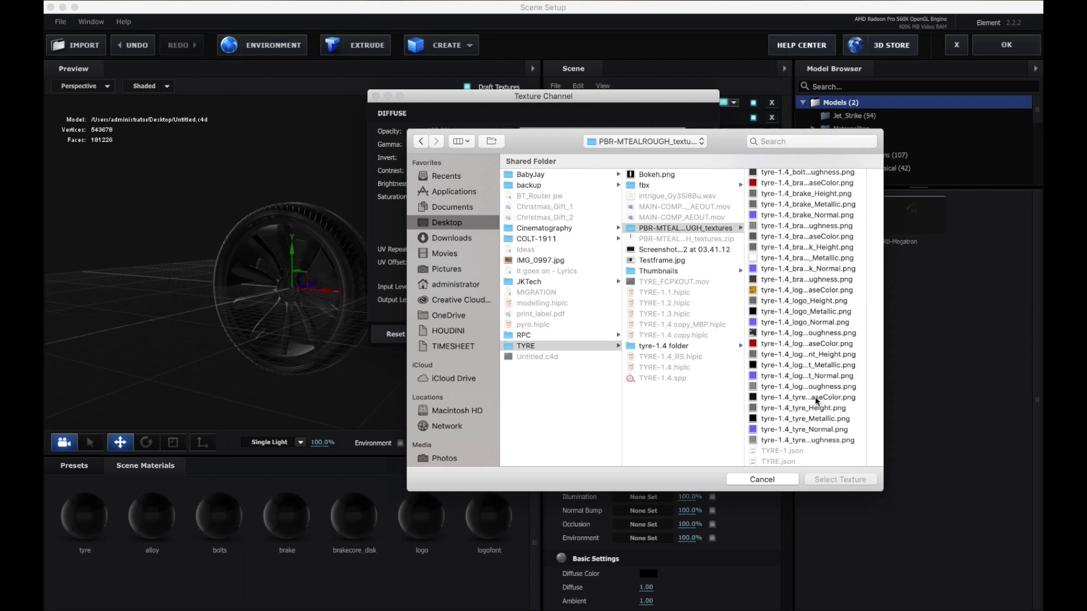
pyautogui.click(837, 480)
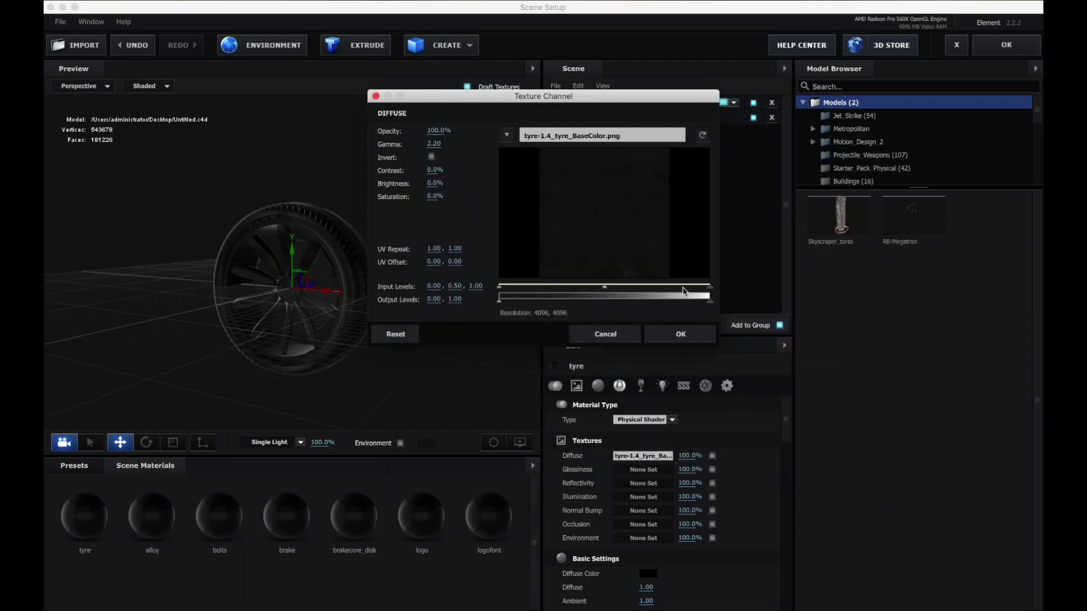
pyautogui.click(695, 340)
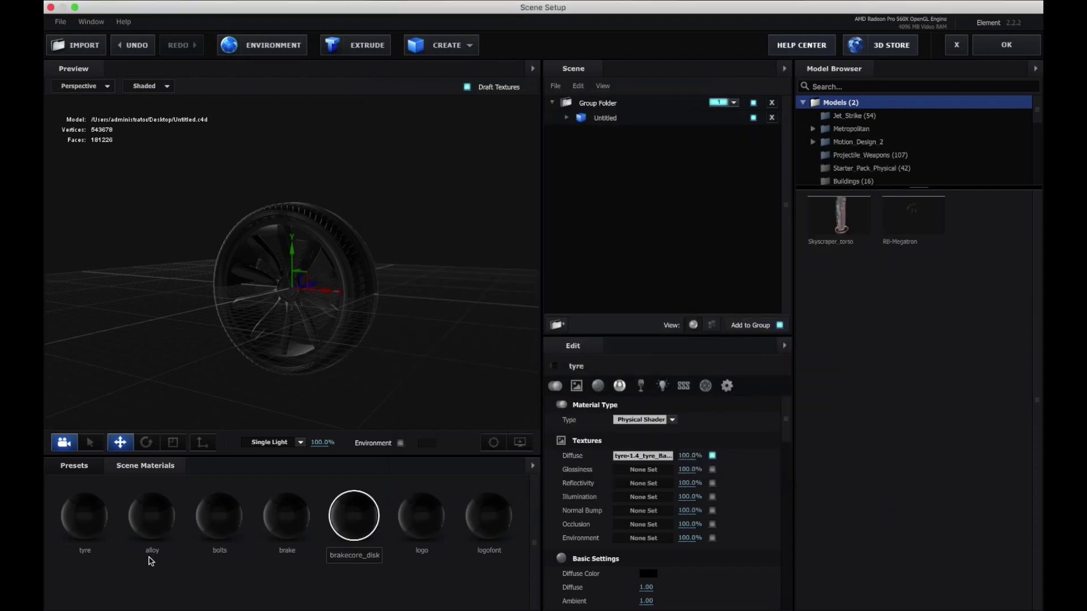
# Load the alloy BaseColor texture into the alloy material's diffuse slot.
pyautogui.click(150, 521)
pyautogui.click(637, 457)
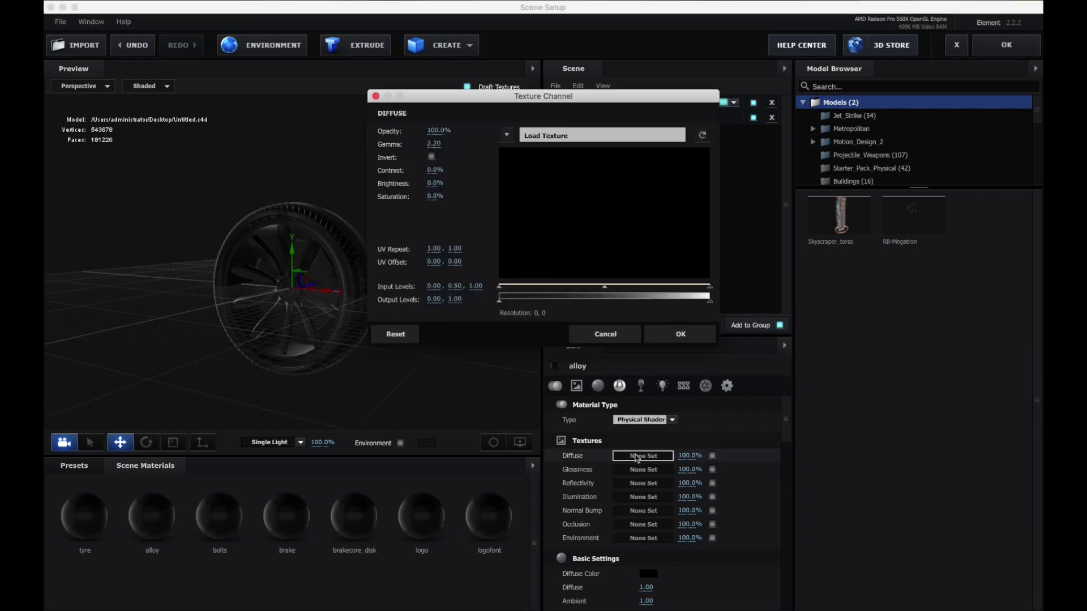
pyautogui.click(524, 137)
pyautogui.click(536, 135)
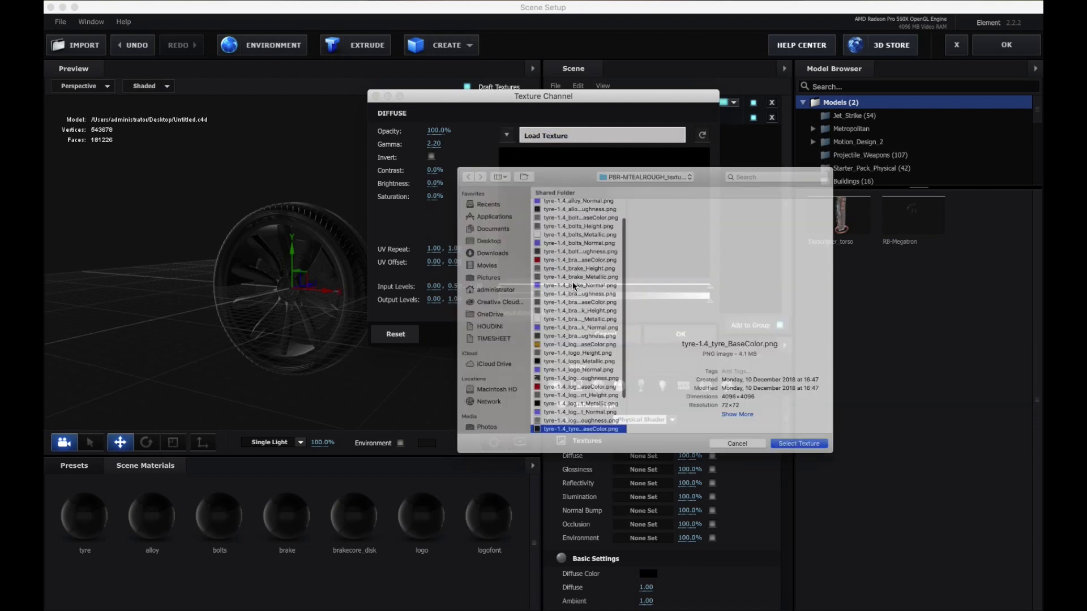
pyautogui.scroll(3, 569, 255)
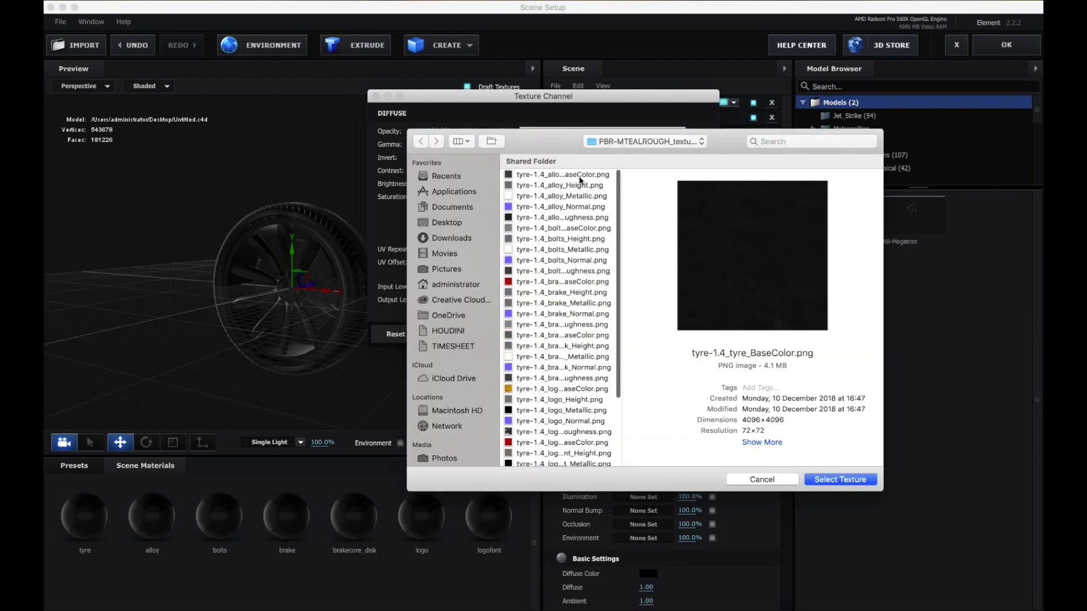
pyautogui.click(581, 177)
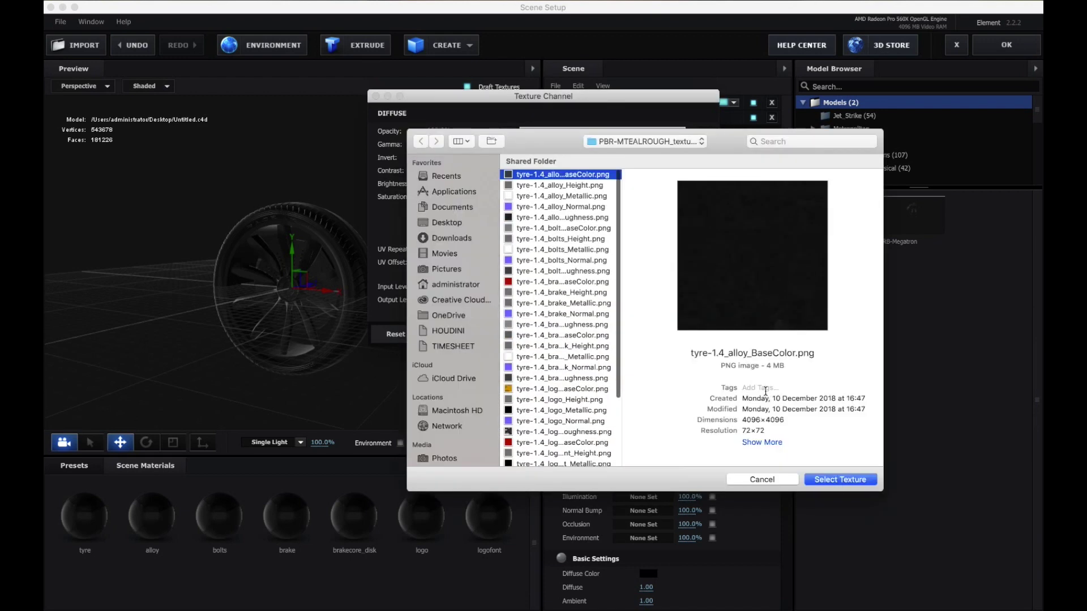
pyautogui.click(828, 479)
pyautogui.click(665, 334)
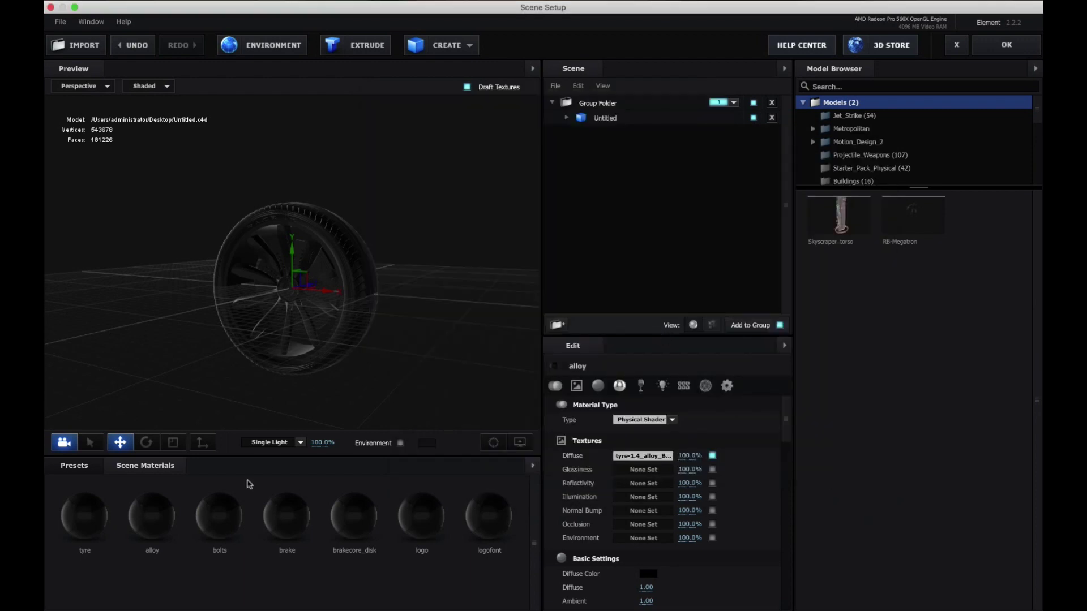
# Load the matching BaseColor texture into the bolts material's diffuse slot.
pyautogui.click(224, 535)
pyautogui.click(643, 456)
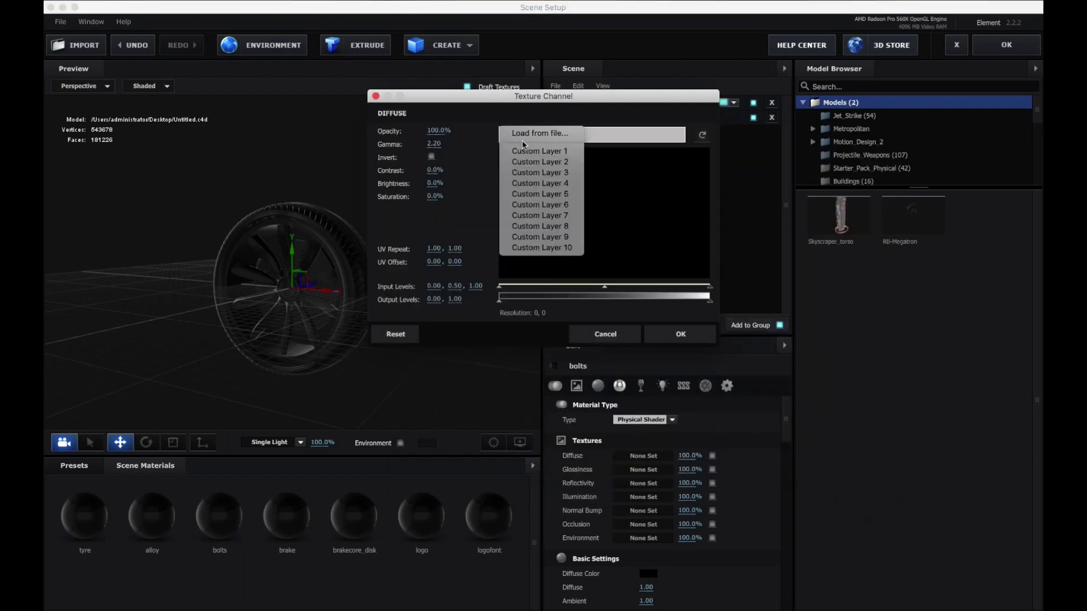
pyautogui.click(557, 133)
pyautogui.doubleClick(681, 228)
pyautogui.click(679, 335)
# Load tyre-1.4_brake_BaseColor.png as the brake material's diffuse texture.
pyautogui.click(287, 515)
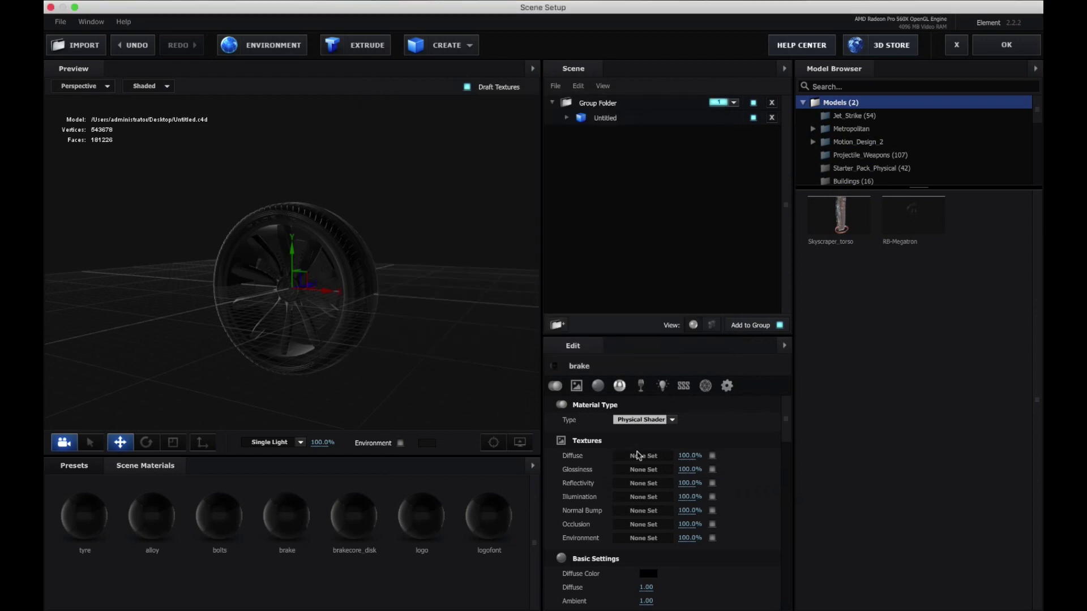
pyautogui.click(642, 456)
pyautogui.click(534, 133)
pyautogui.click(535, 134)
pyautogui.click(657, 274)
pyautogui.doubleClick(656, 274)
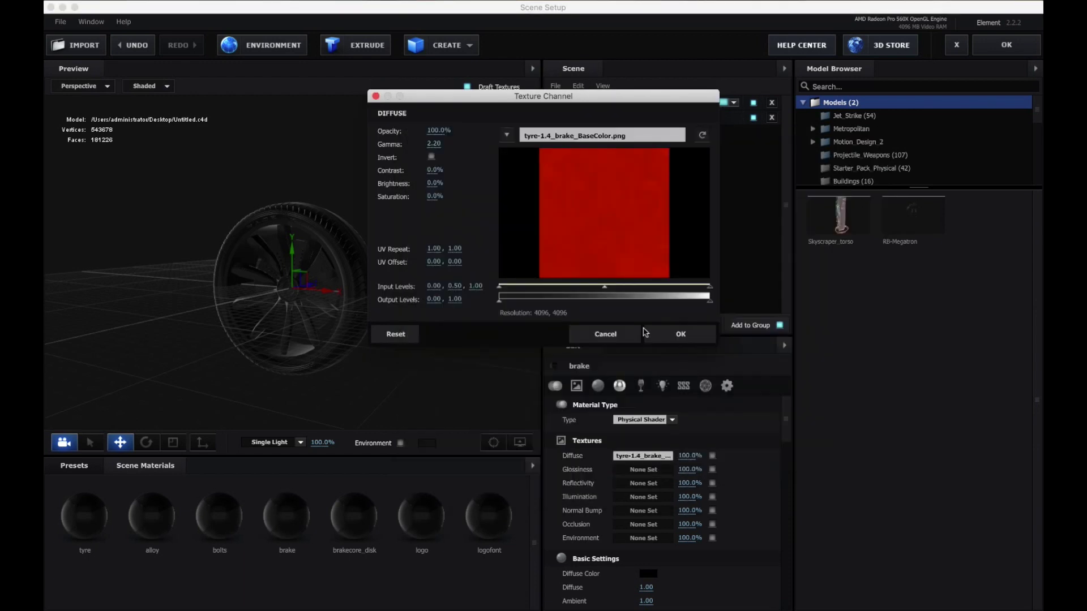
pyautogui.click(665, 337)
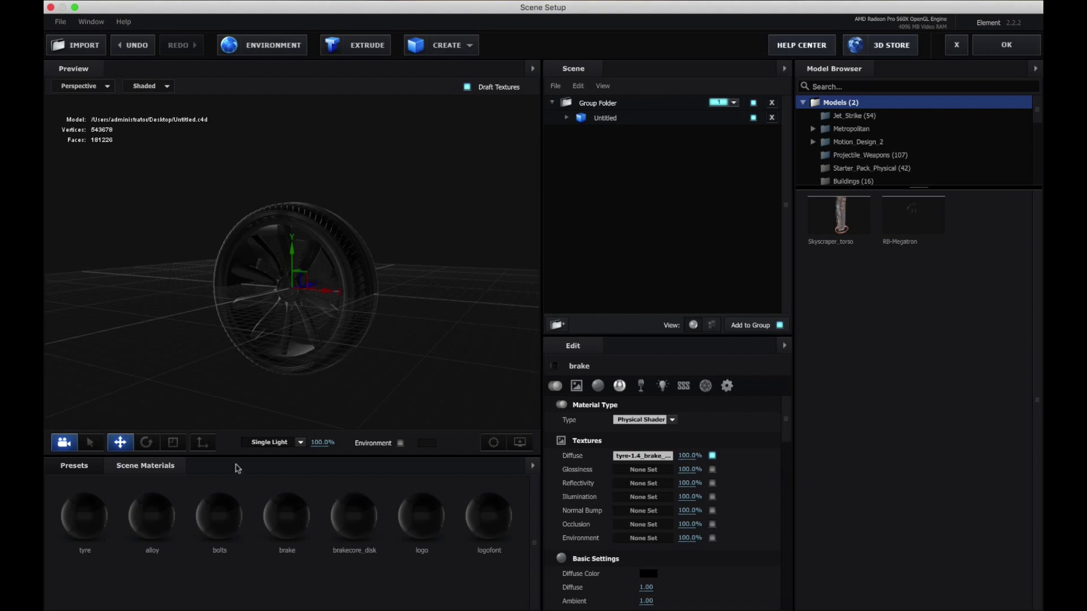
pyautogui.moveTo(417, 359); pyautogui.dragTo(218, 450)
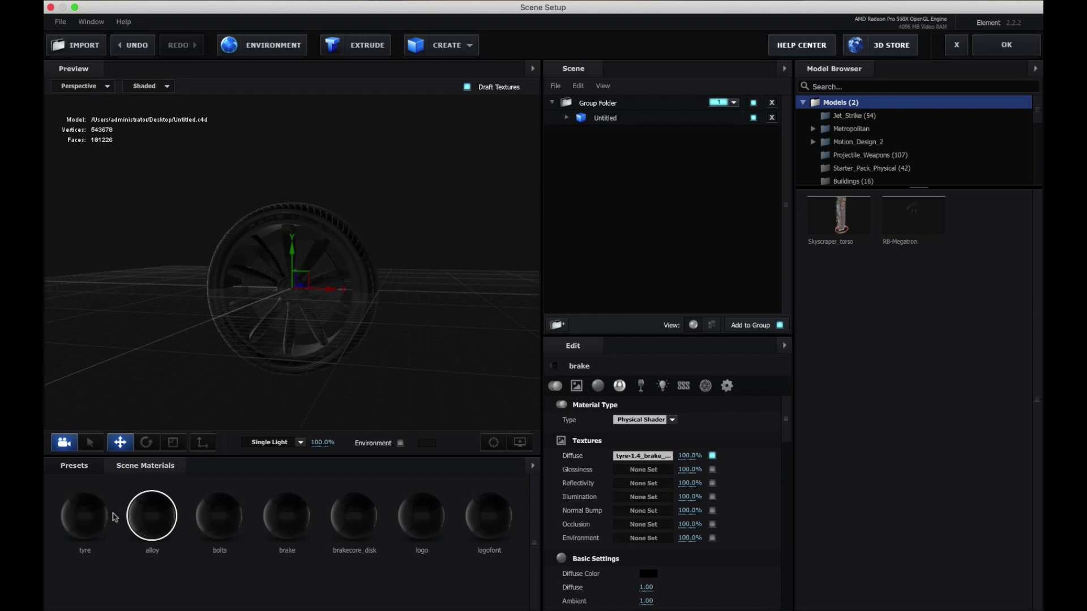
# Set the diffuse colour to white for the tyre, alloy, bolts and brake materials.
pyautogui.click(80, 511)
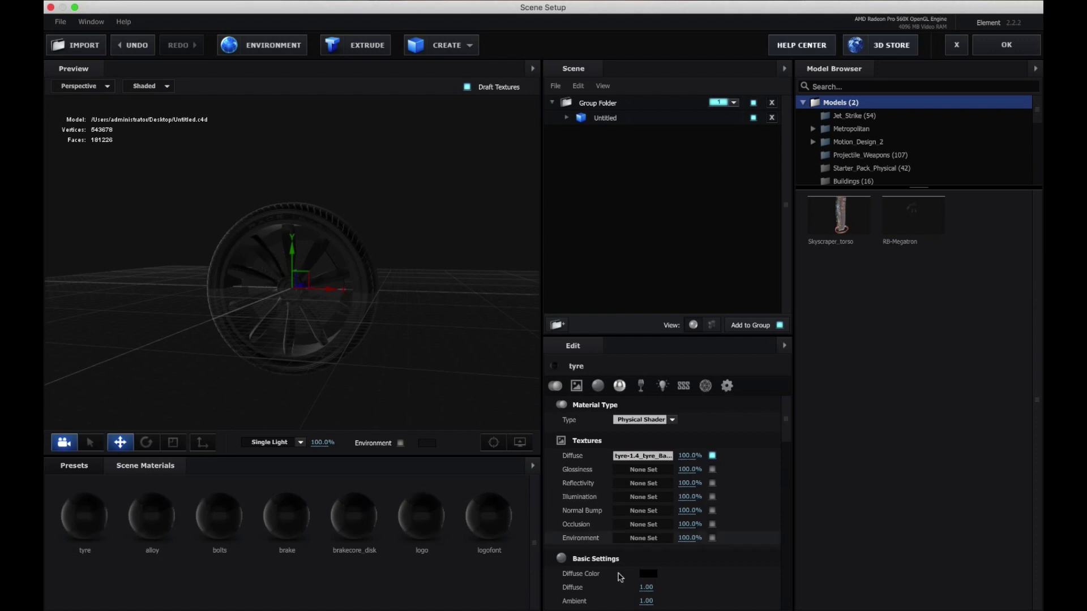
pyautogui.click(648, 574)
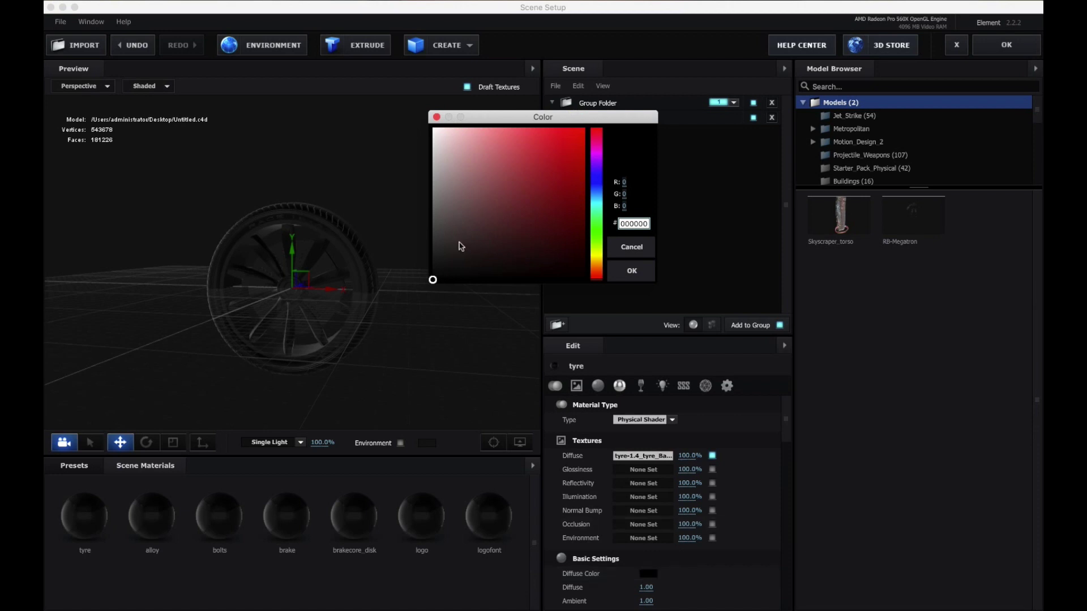
pyautogui.click(631, 271)
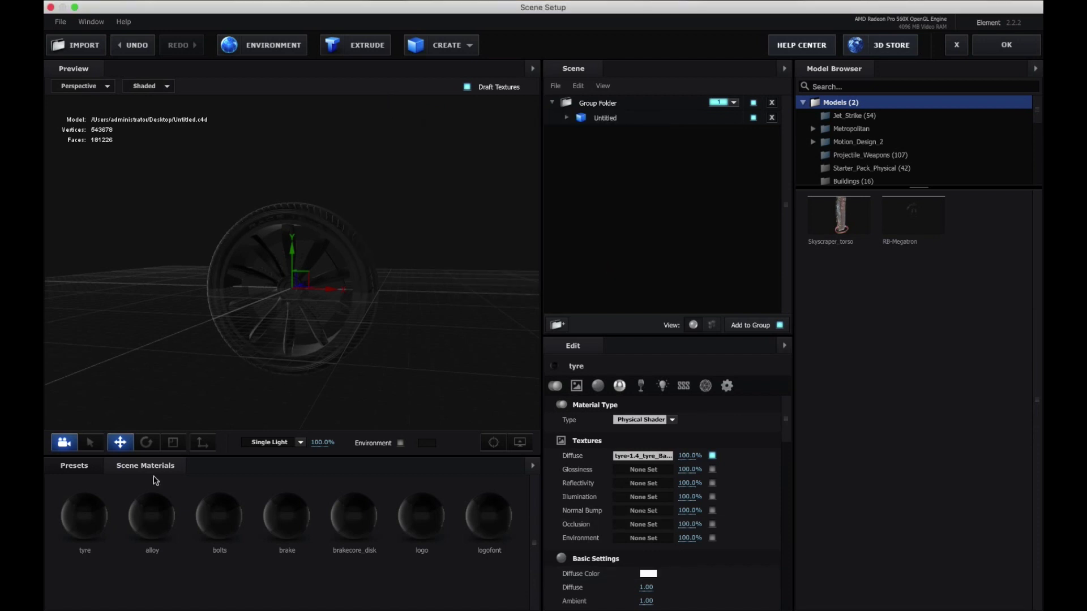
pyautogui.click(151, 514)
pyautogui.click(648, 574)
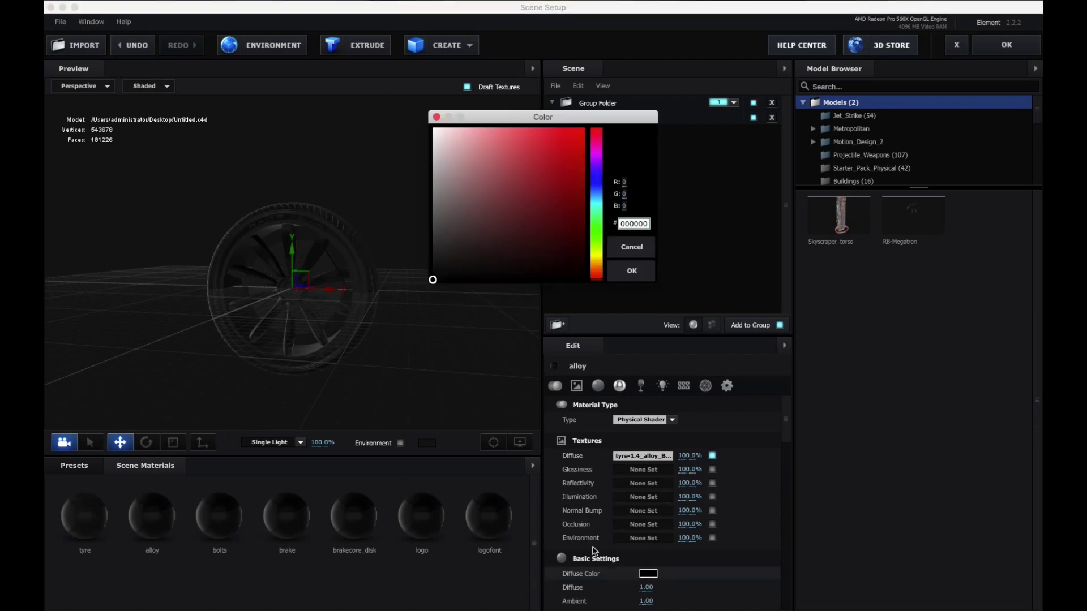
pyautogui.click(632, 270)
pyautogui.click(646, 573)
pyautogui.click(632, 270)
pyautogui.click(287, 515)
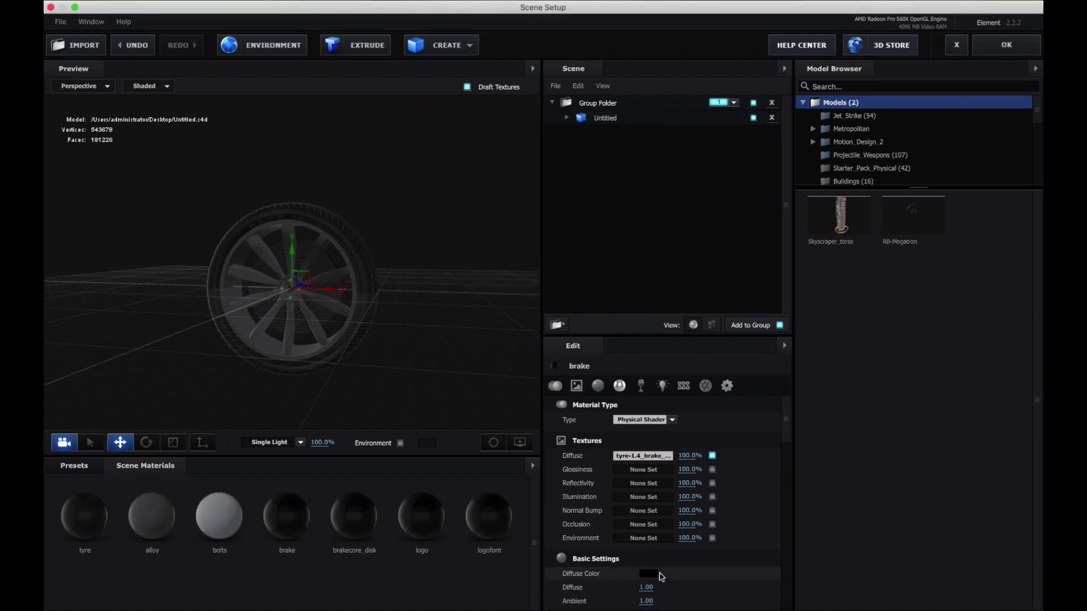
pyautogui.click(647, 574)
pyautogui.click(630, 245)
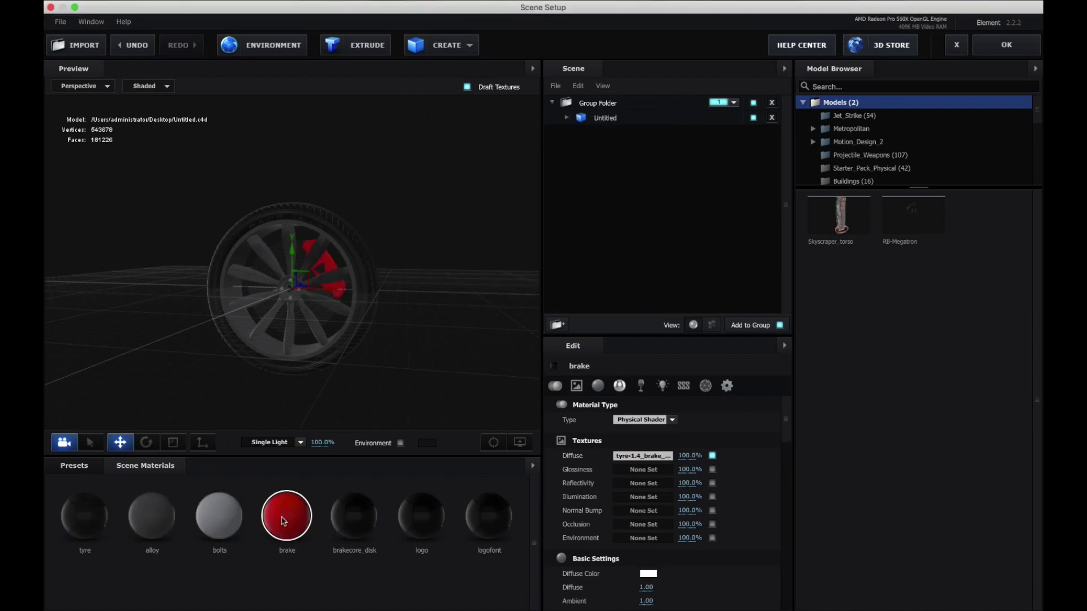
# Keep brakecore_disk as Physical Shader and load its BaseColor diffuse texture.
pyautogui.click(354, 515)
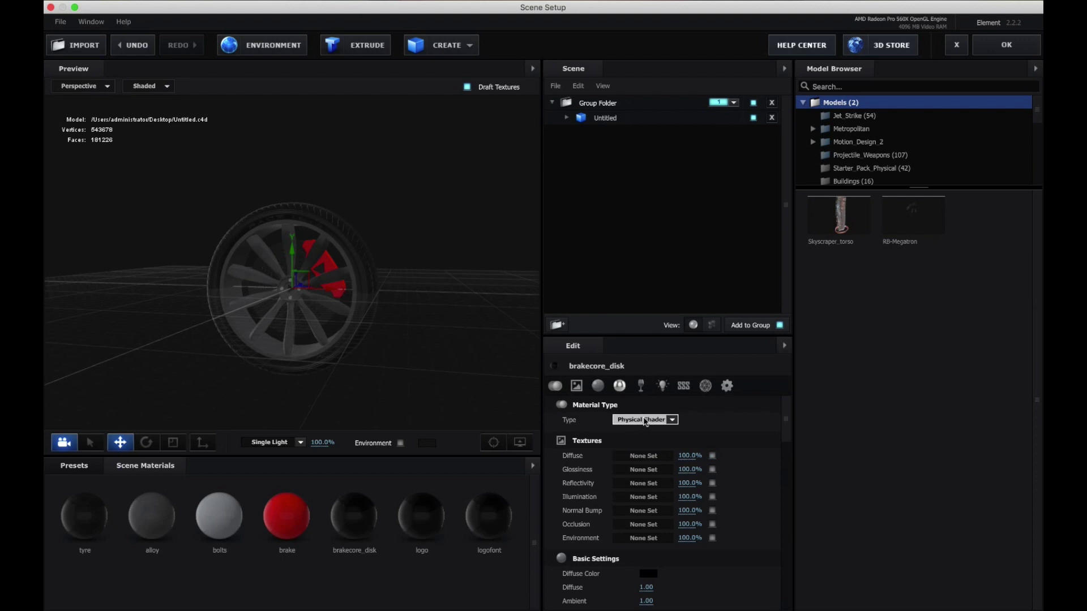
pyautogui.click(648, 421)
pyautogui.click(652, 433)
pyautogui.click(641, 460)
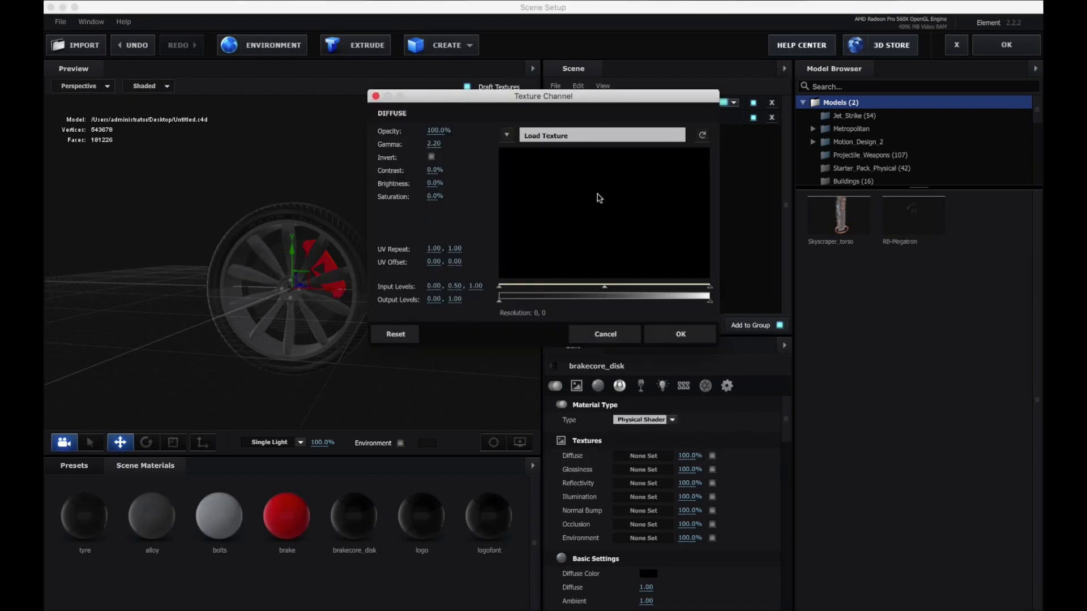
pyautogui.click(516, 139)
pyautogui.click(513, 136)
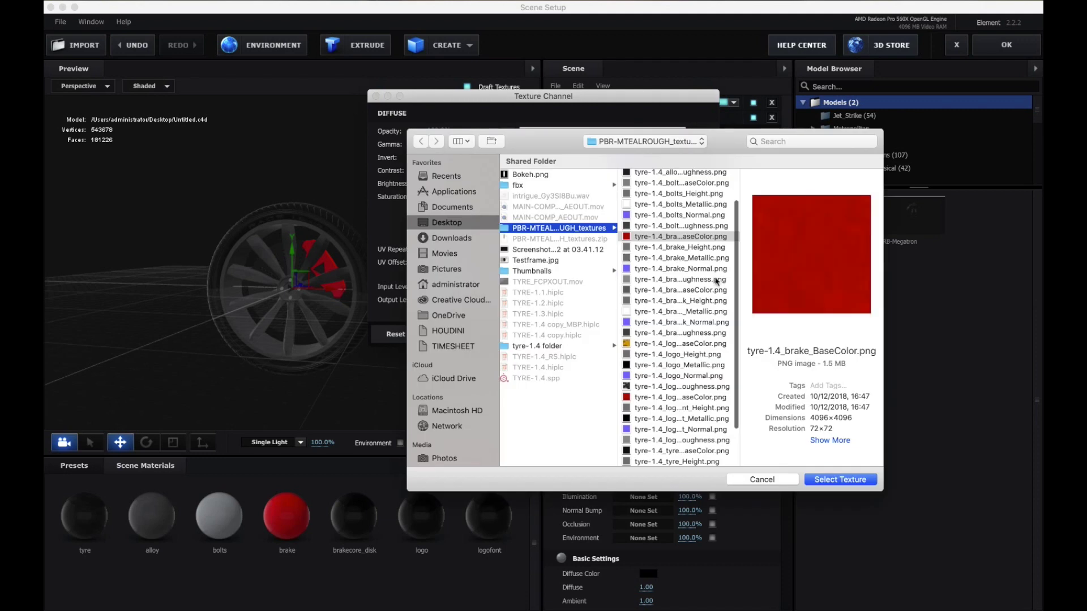
pyautogui.click(679, 290)
pyautogui.click(840, 479)
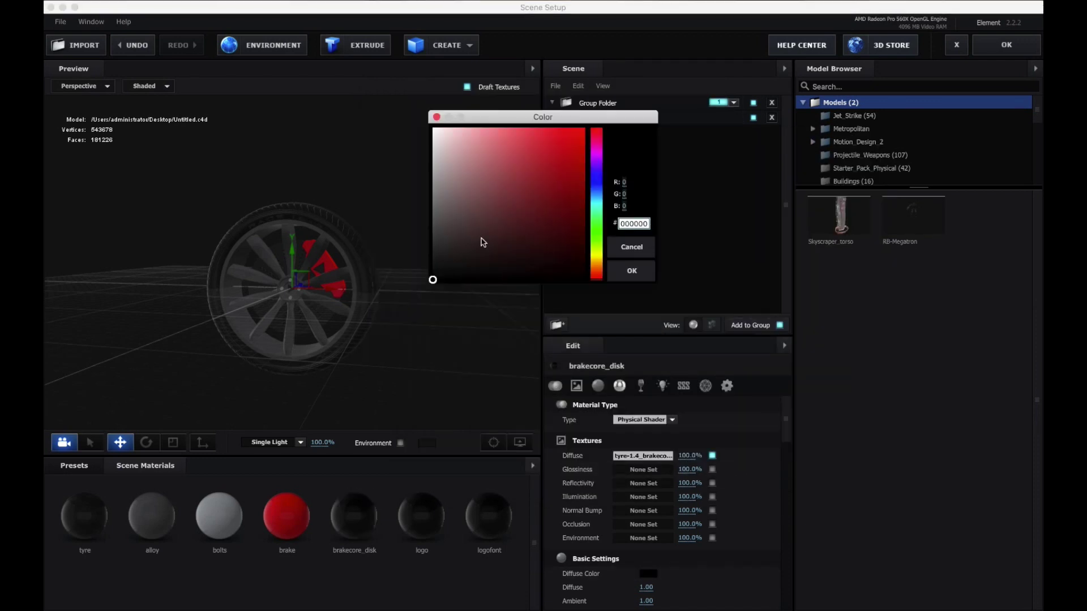
pyautogui.click(632, 270)
# Load the logo BaseColor texture into the logo material's diffuse slot.
pyautogui.click(642, 455)
pyautogui.click(641, 285)
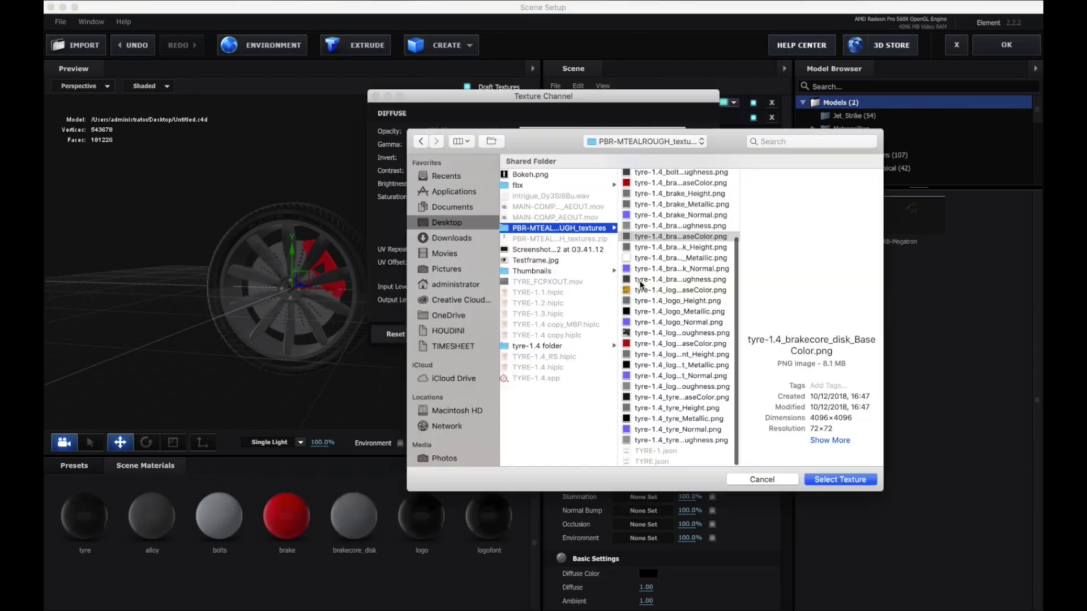
pyautogui.doubleClick(651, 290)
pyautogui.click(679, 332)
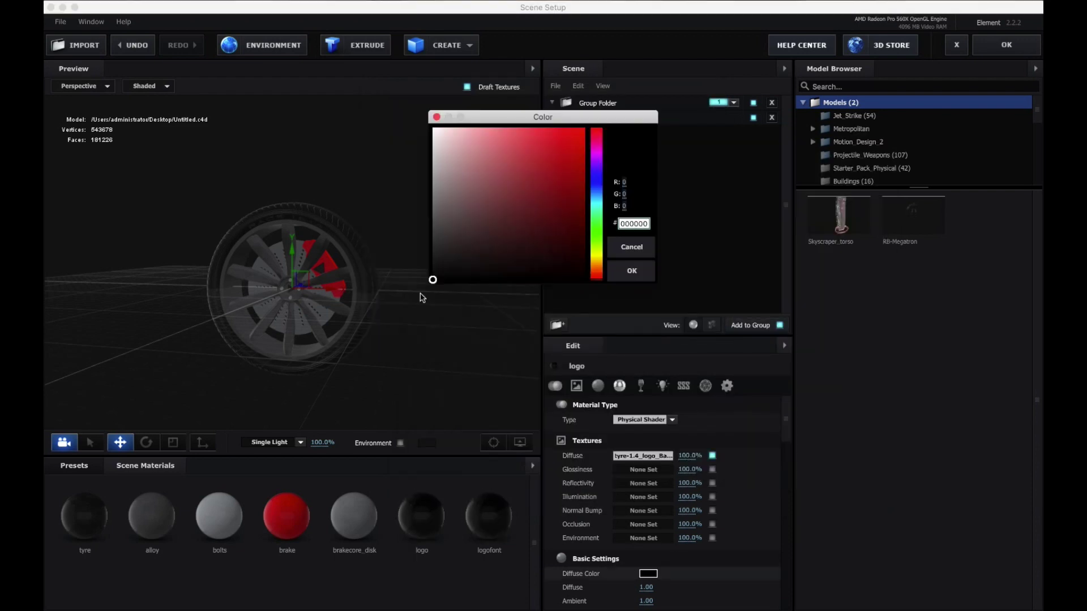
pyautogui.click(632, 271)
pyautogui.click(642, 455)
# Use the logofont BaseColor image as its diffuse texture with a white diffuse colour.
pyautogui.click(538, 148)
pyautogui.click(540, 133)
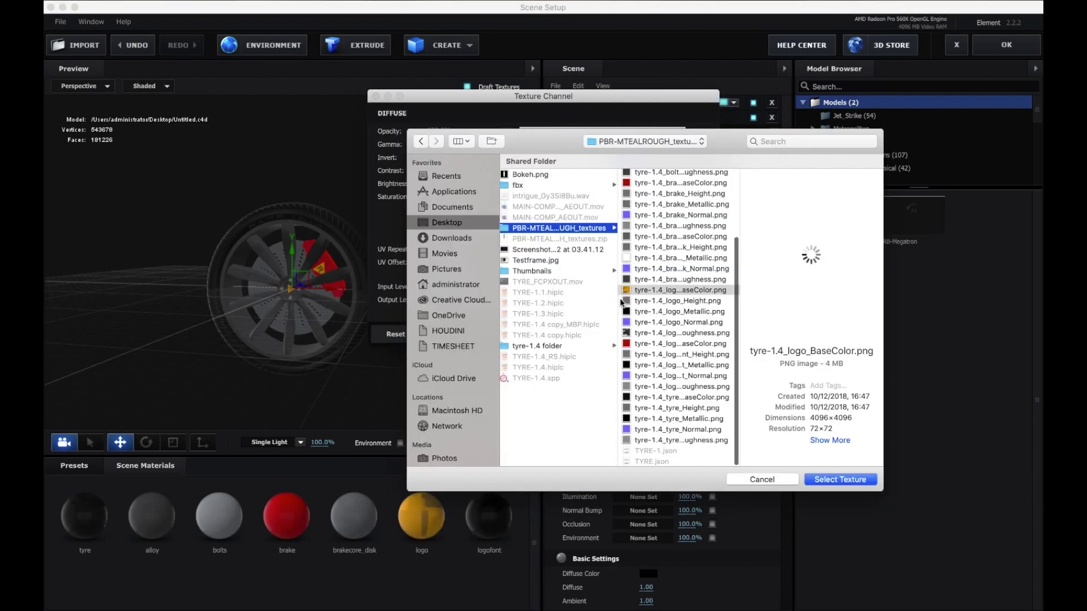
pyautogui.doubleClick(679, 344)
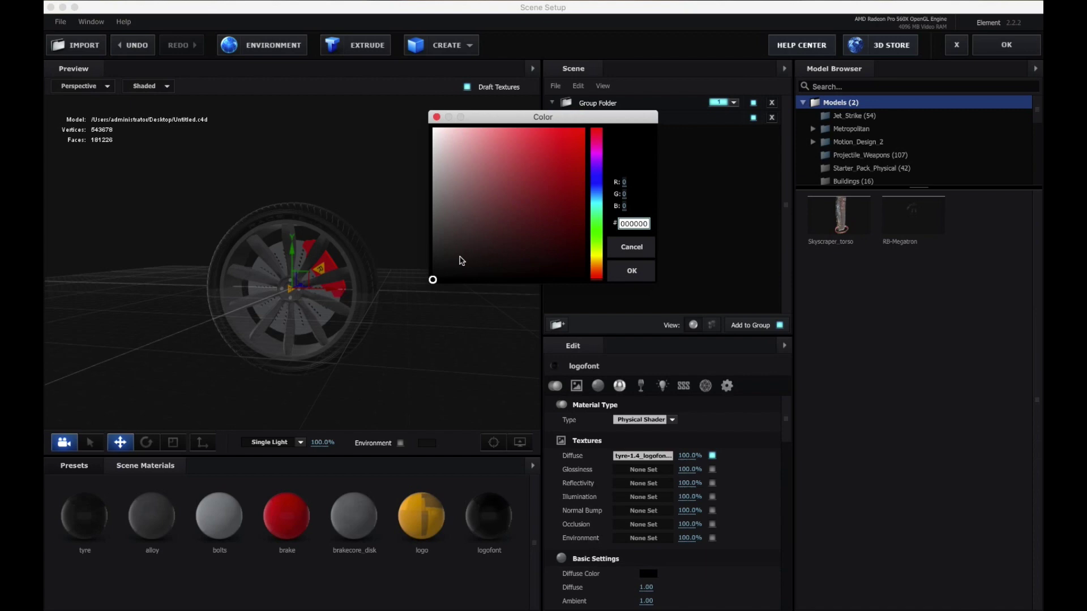
pyautogui.press('Escape')
# Close Scene Setup and add a new camera layer, Camera 1, to Comp 1.
pyautogui.click(1006, 45)
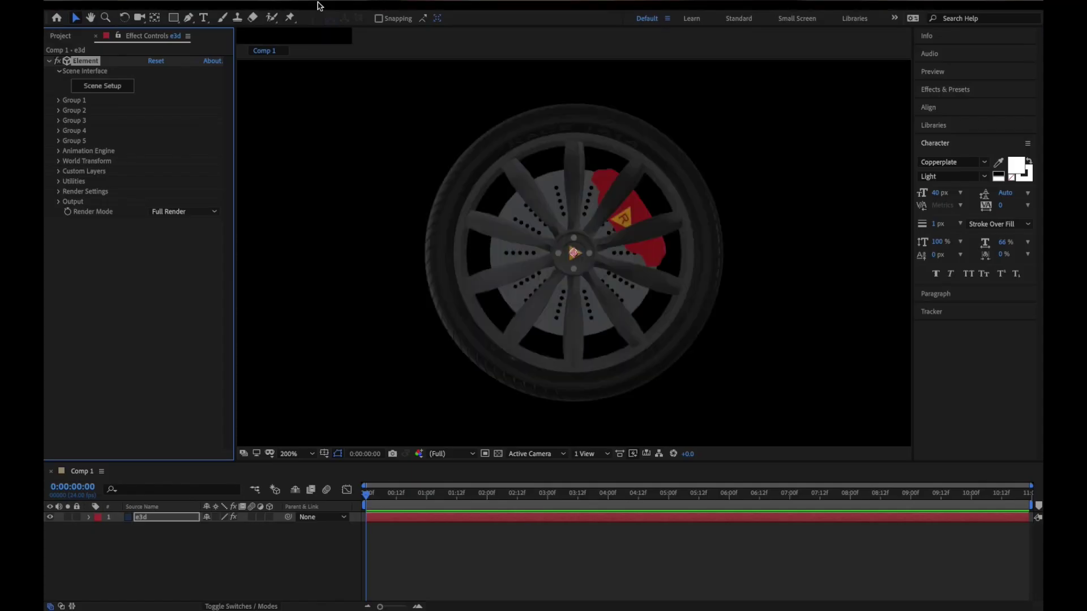
pyautogui.click(306, 2)
pyautogui.moveTo(306, 7)
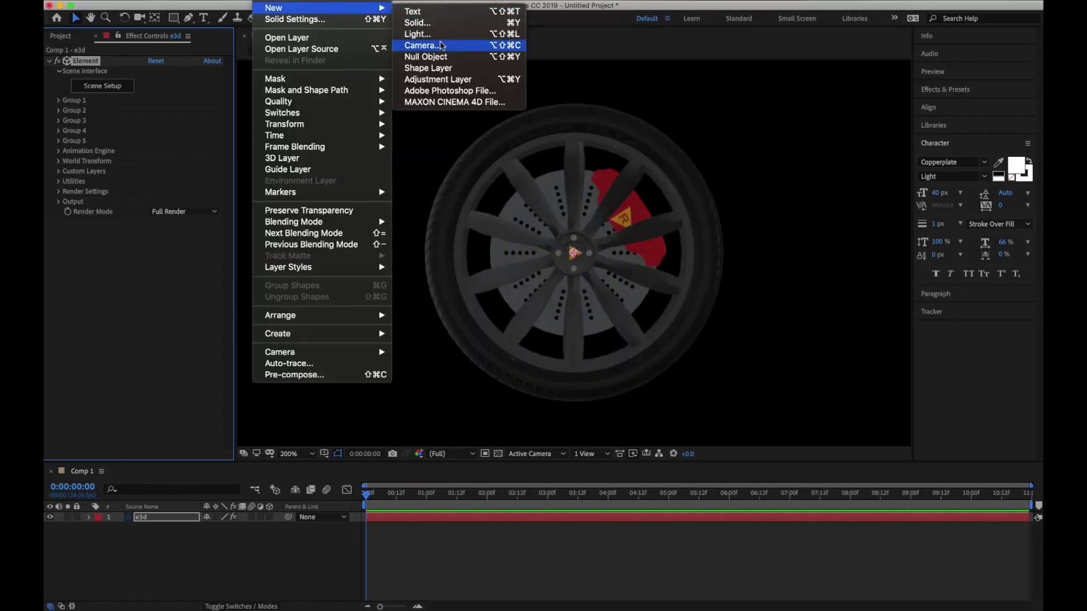
pyautogui.click(442, 45)
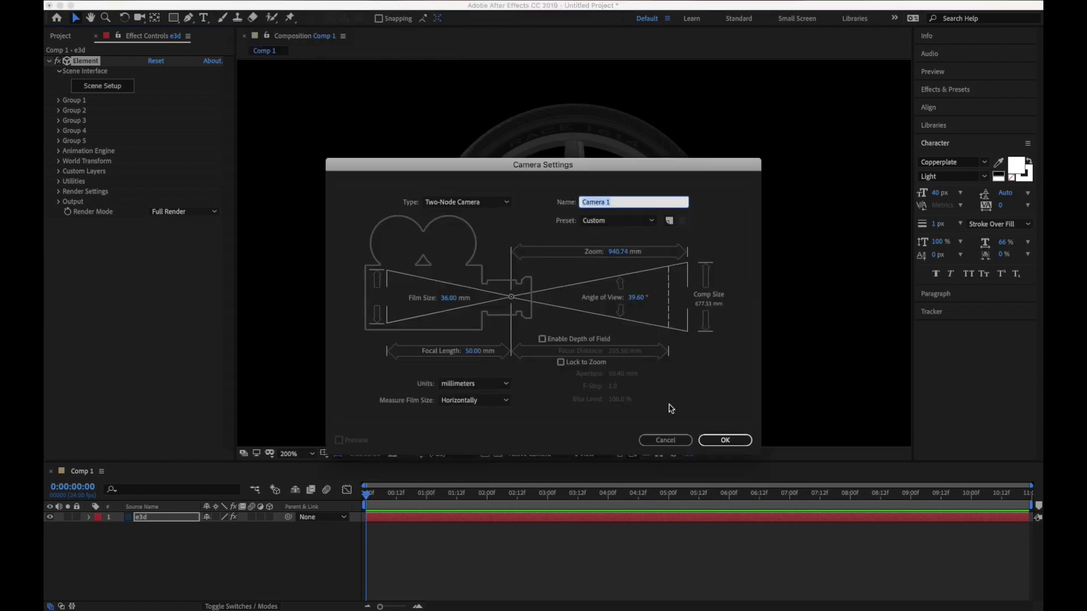
pyautogui.click(726, 440)
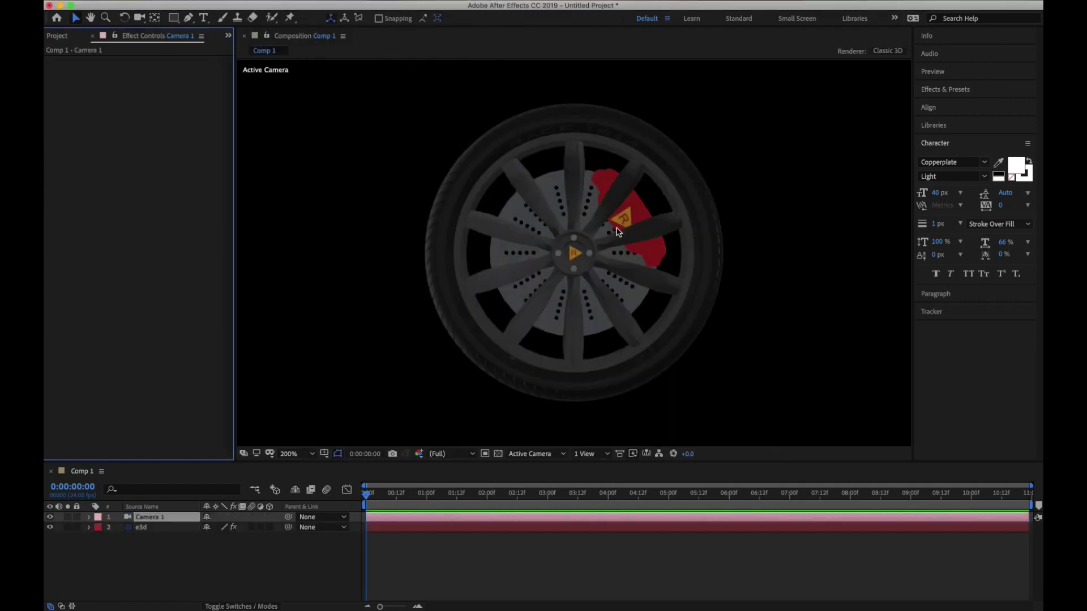
# Orbit Camera 1 to an angled view of the wheel and select the e3d layer.
pyautogui.press('c')
pyautogui.moveTo(591, 269); pyautogui.dragTo(510, 301)
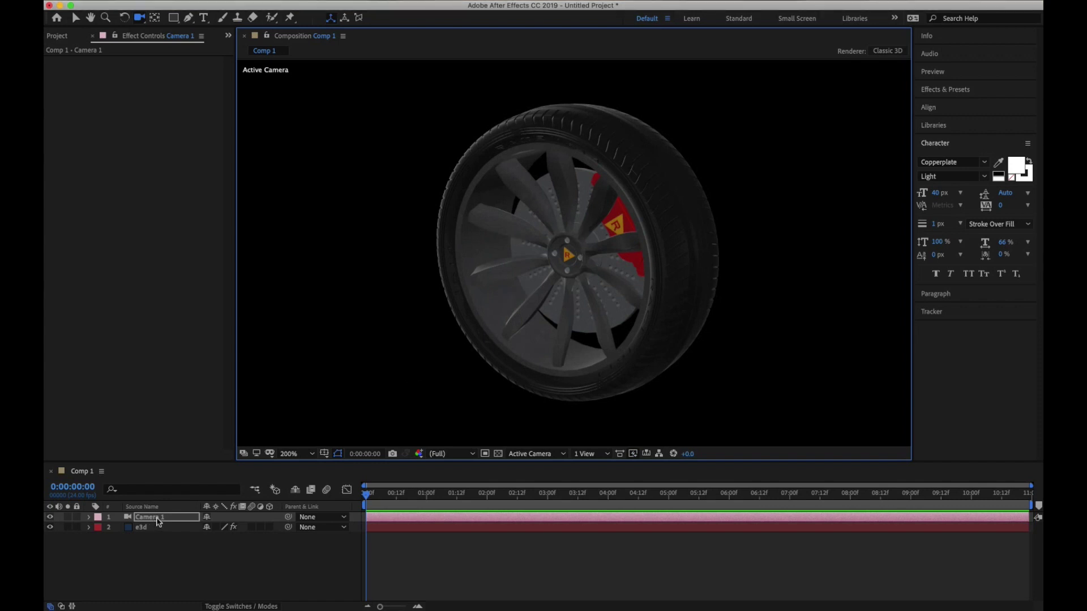
pyautogui.click(174, 528)
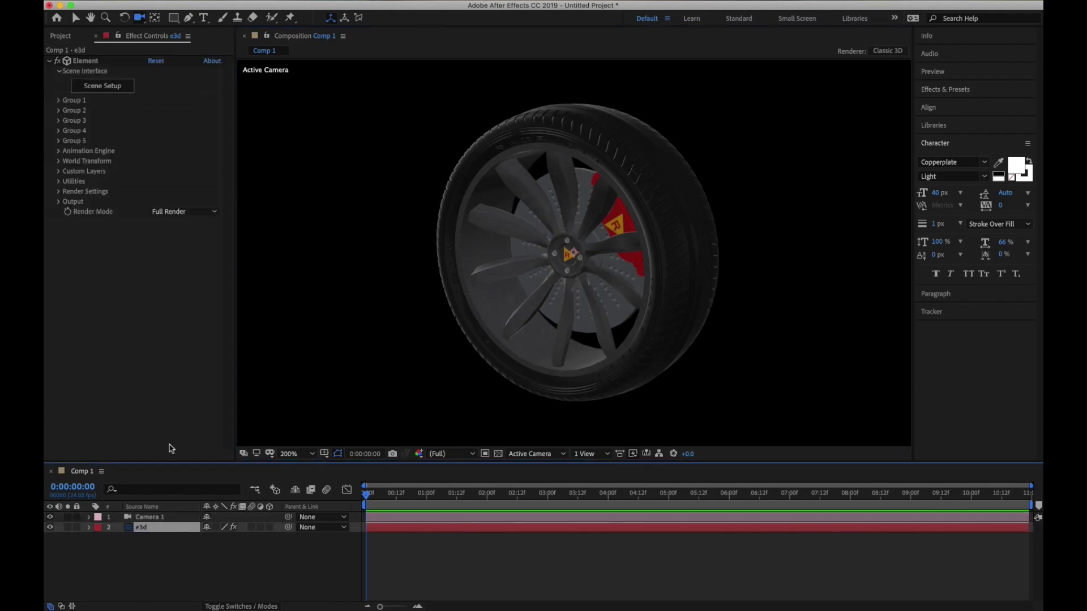
# Switch the tyre and alloy materials to Standard Shader.
pyautogui.click(98, 88)
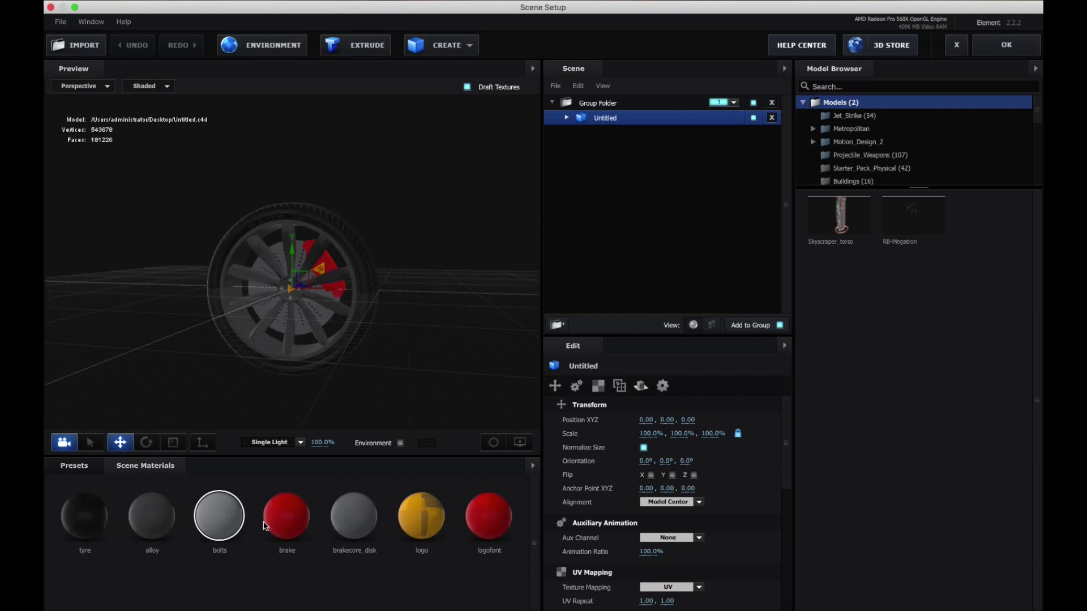
pyautogui.click(85, 516)
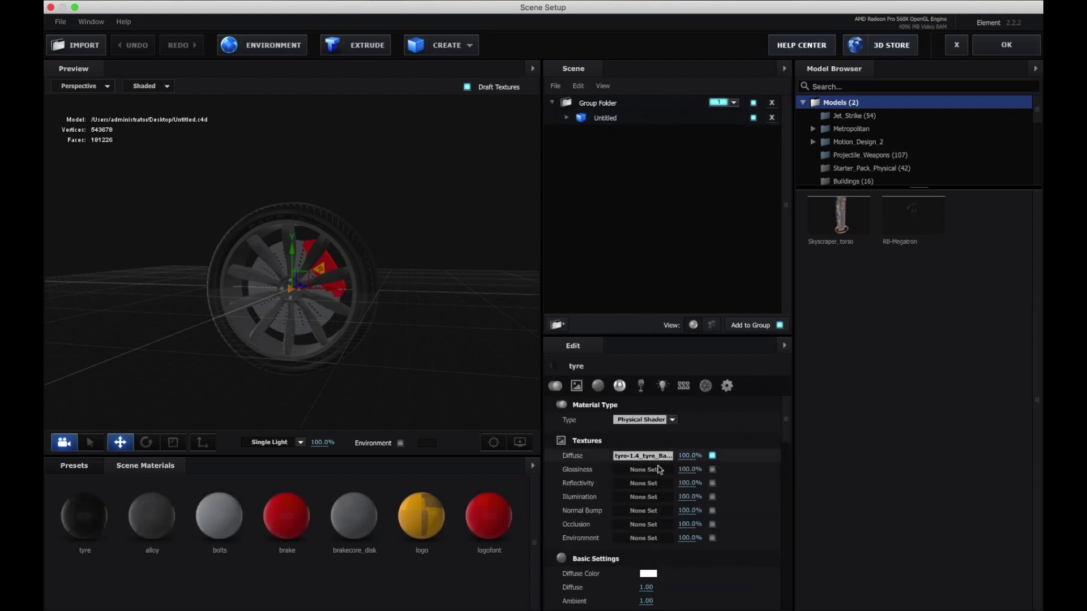
pyautogui.click(665, 425)
pyautogui.click(655, 422)
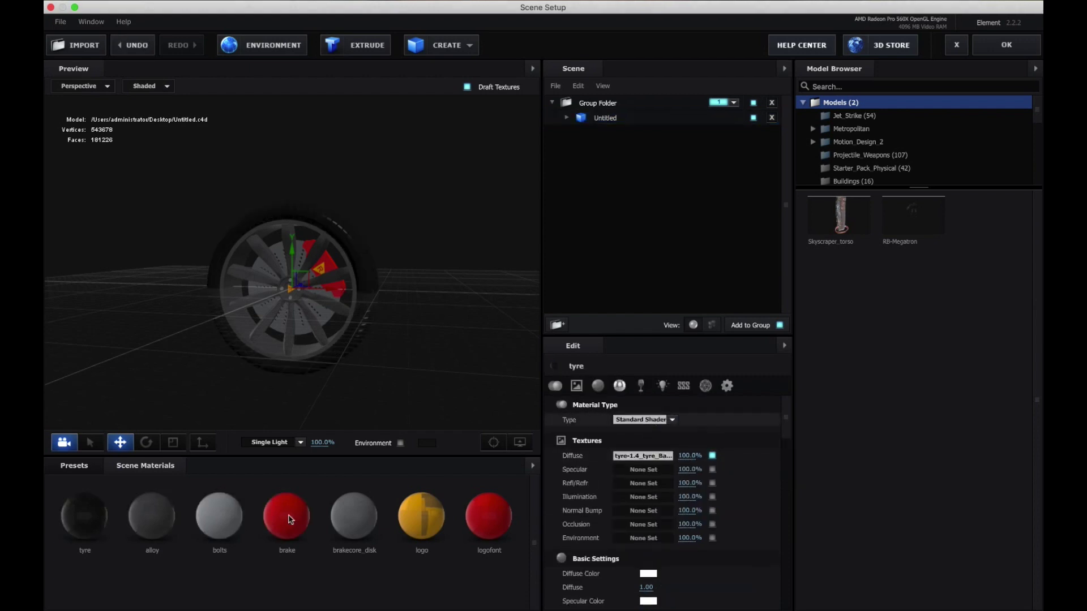
pyautogui.click(166, 527)
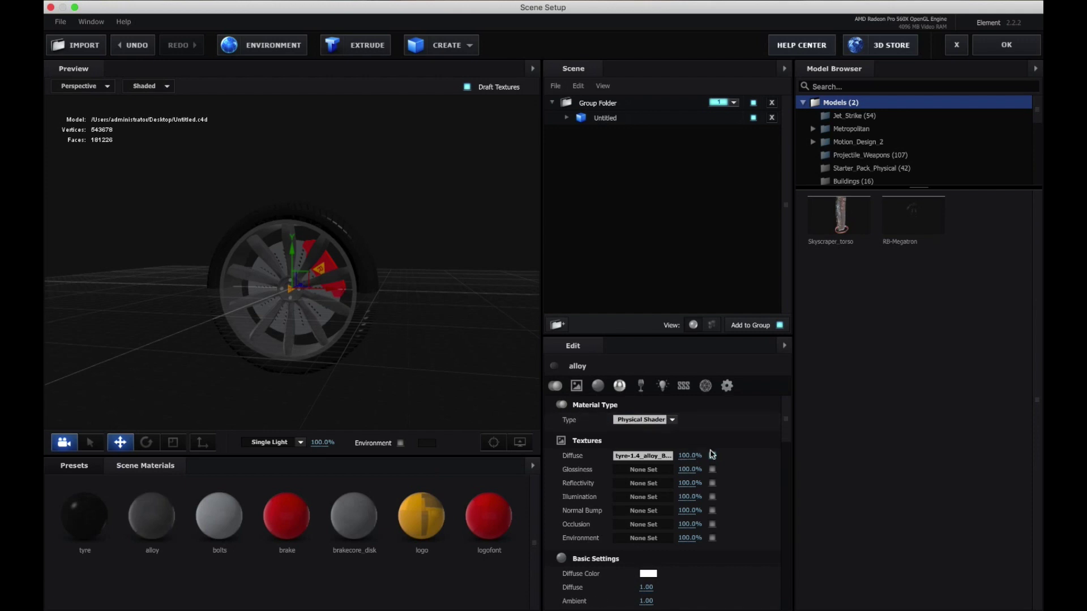
pyautogui.click(641, 422)
pyautogui.click(645, 421)
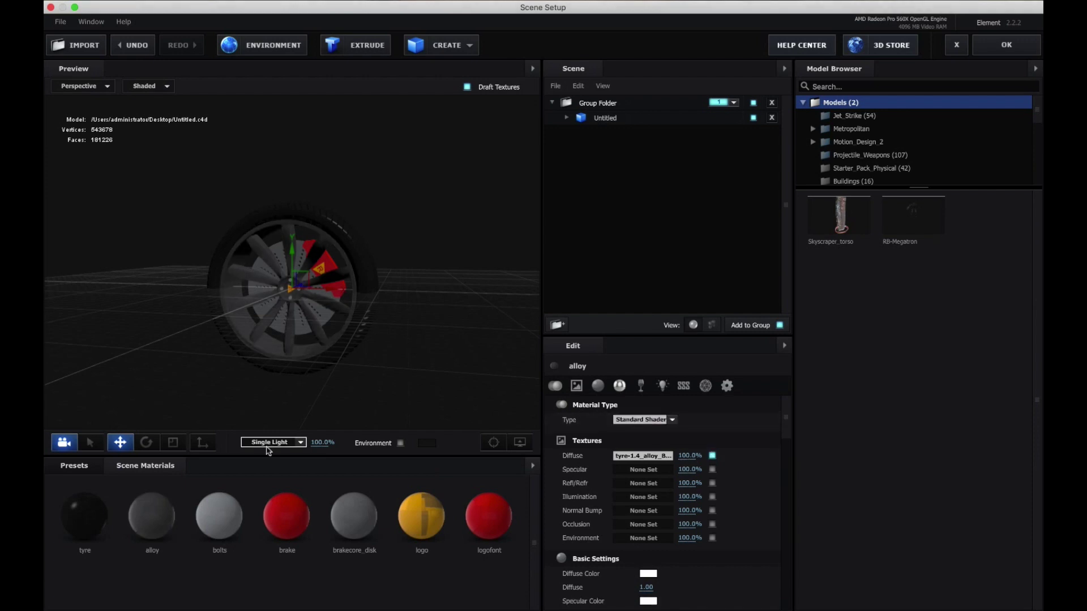
# Switch the bolts, brake and brakecore_disk materials to Standard Shader.
pyautogui.click(219, 515)
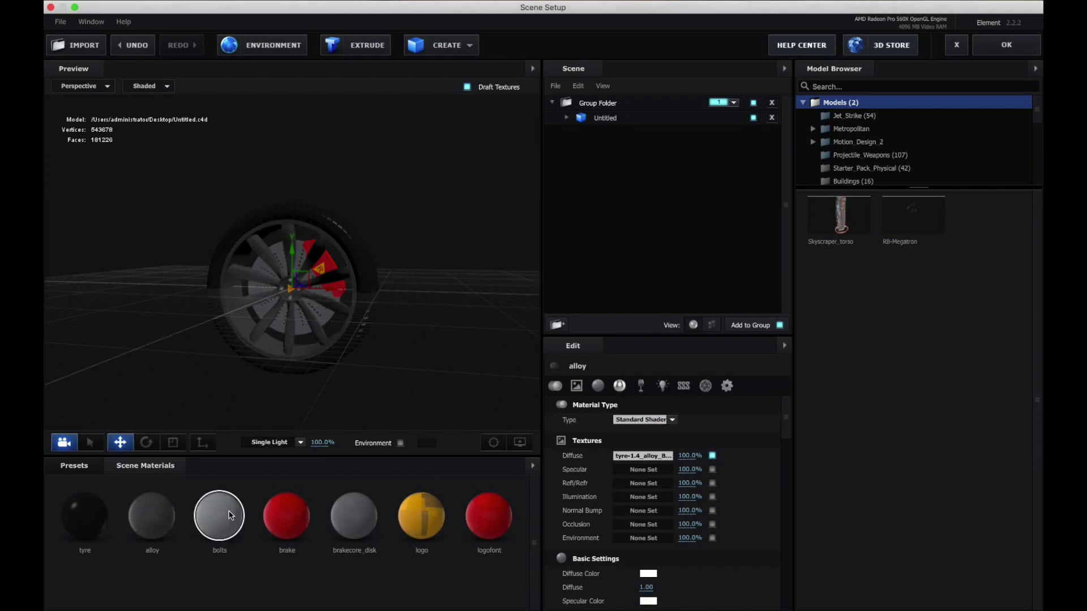
pyautogui.click(656, 420)
pyautogui.click(661, 422)
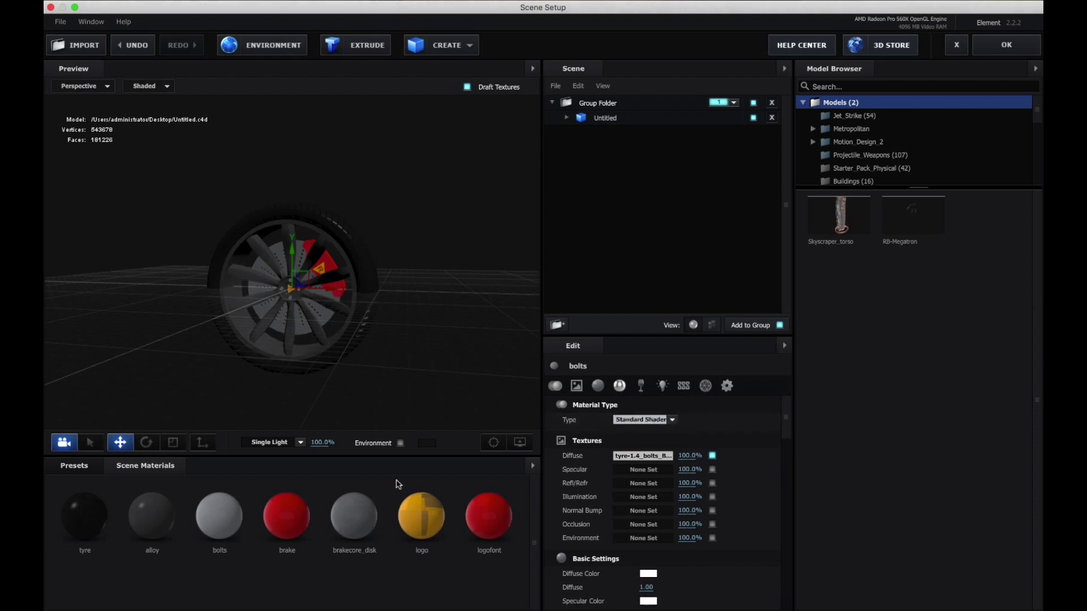
pyautogui.click(287, 515)
pyautogui.click(663, 422)
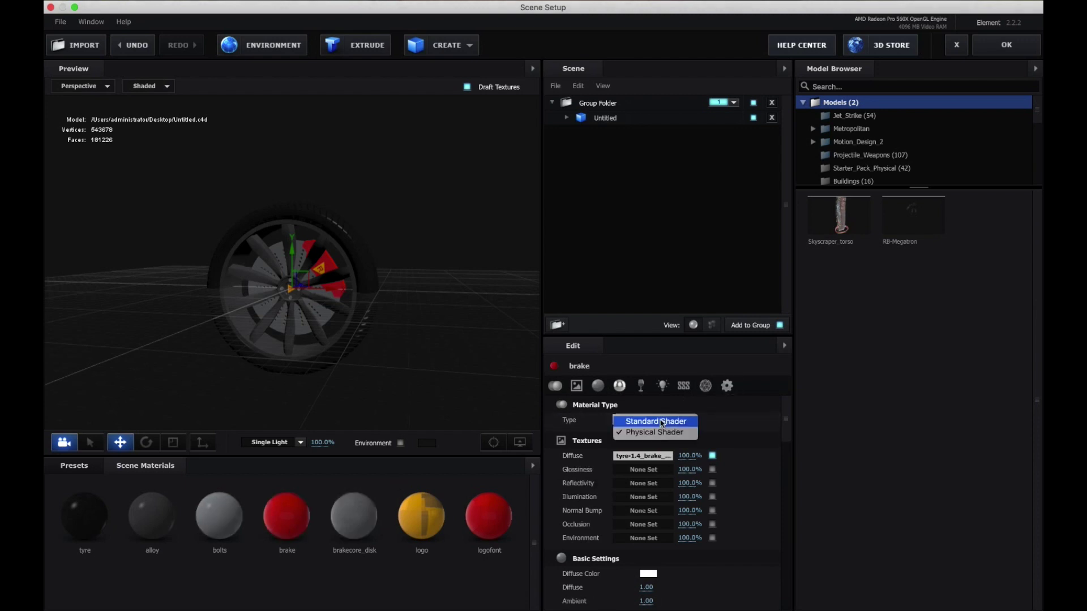
pyautogui.click(655, 422)
pyautogui.click(354, 515)
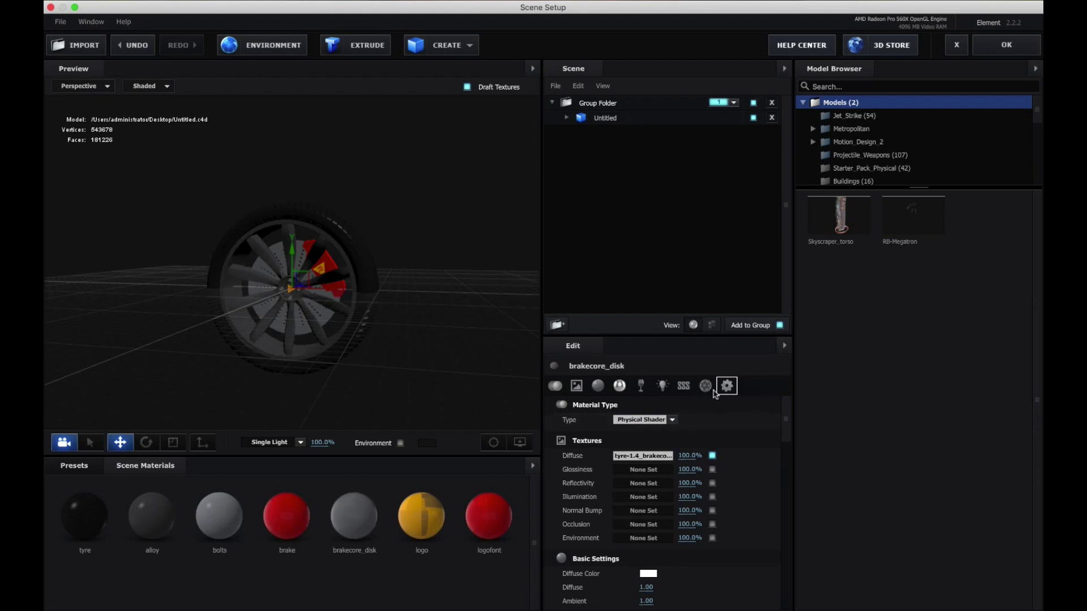
pyautogui.click(661, 420)
pyautogui.click(656, 417)
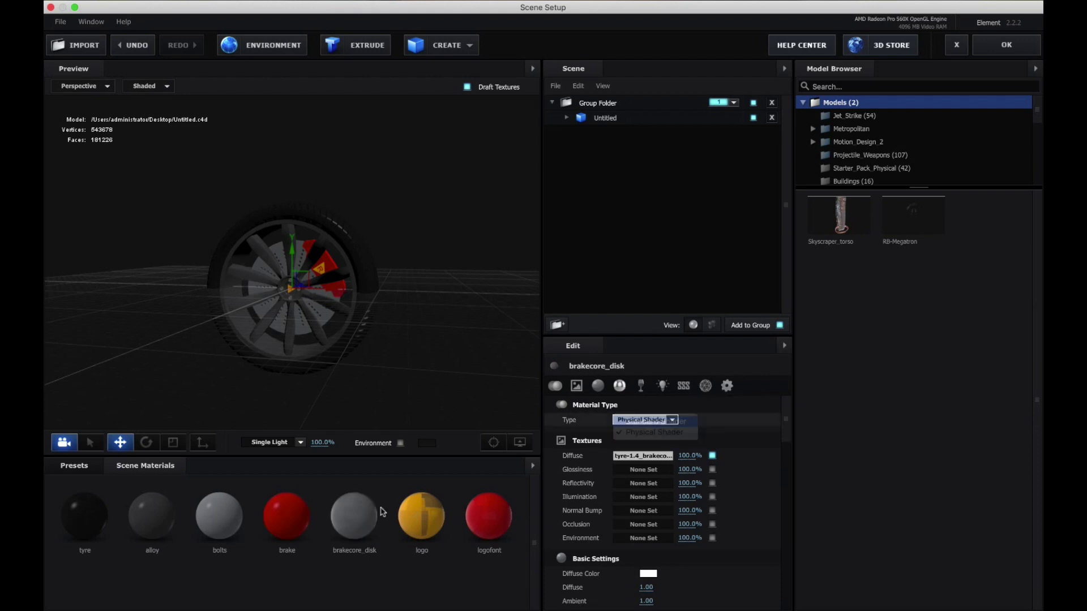
# Recheck bolts, then switch the logo and logofont materials to Standard Shader.
pyautogui.click(219, 515)
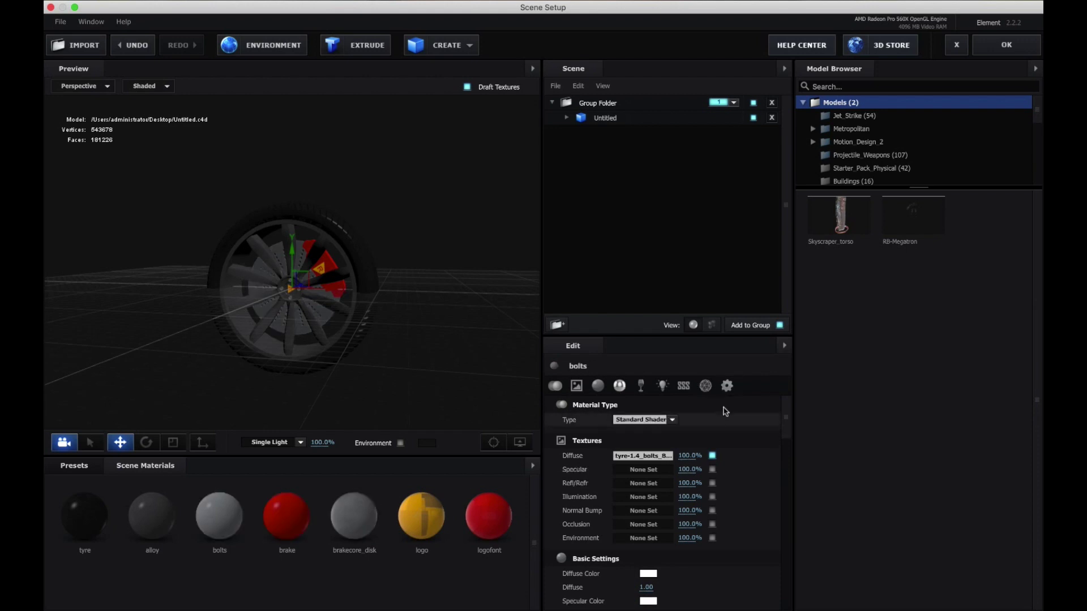
pyautogui.click(422, 515)
pyautogui.click(657, 420)
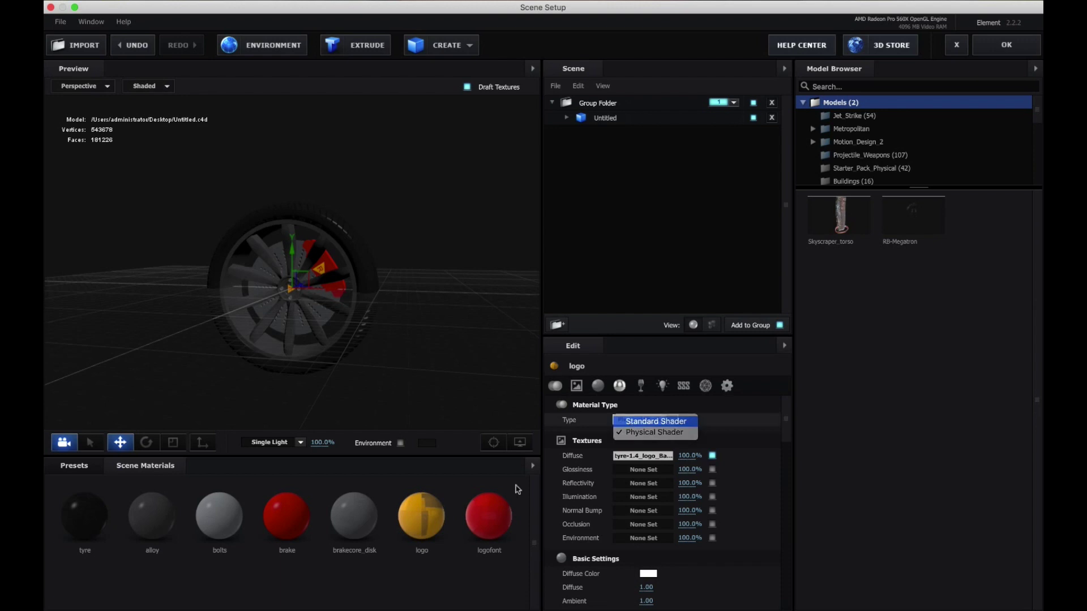
pyautogui.click(656, 419)
pyautogui.click(509, 516)
pyautogui.click(657, 420)
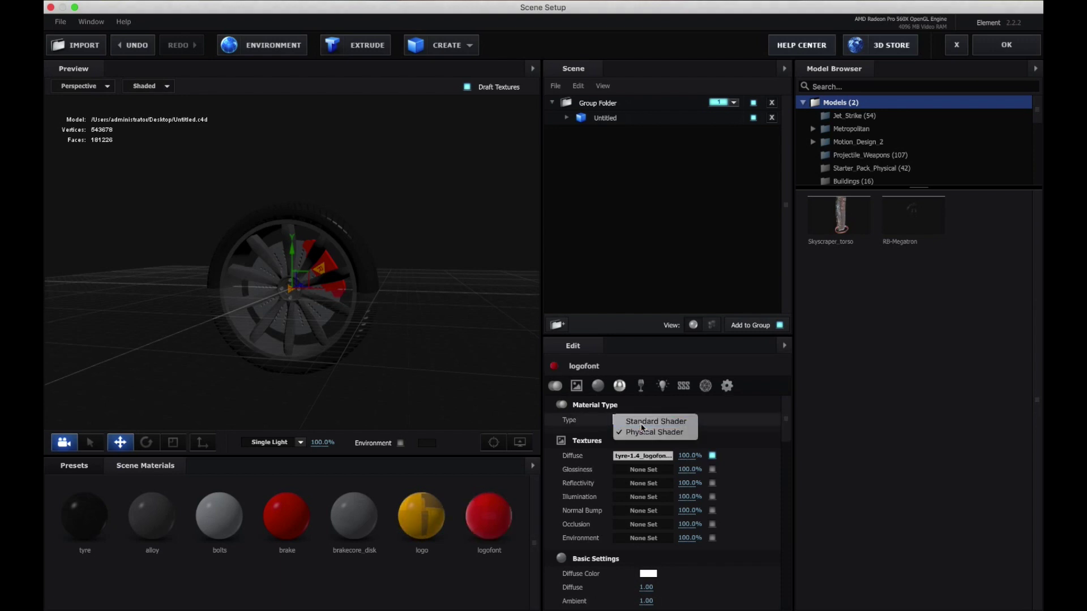
pyautogui.click(645, 424)
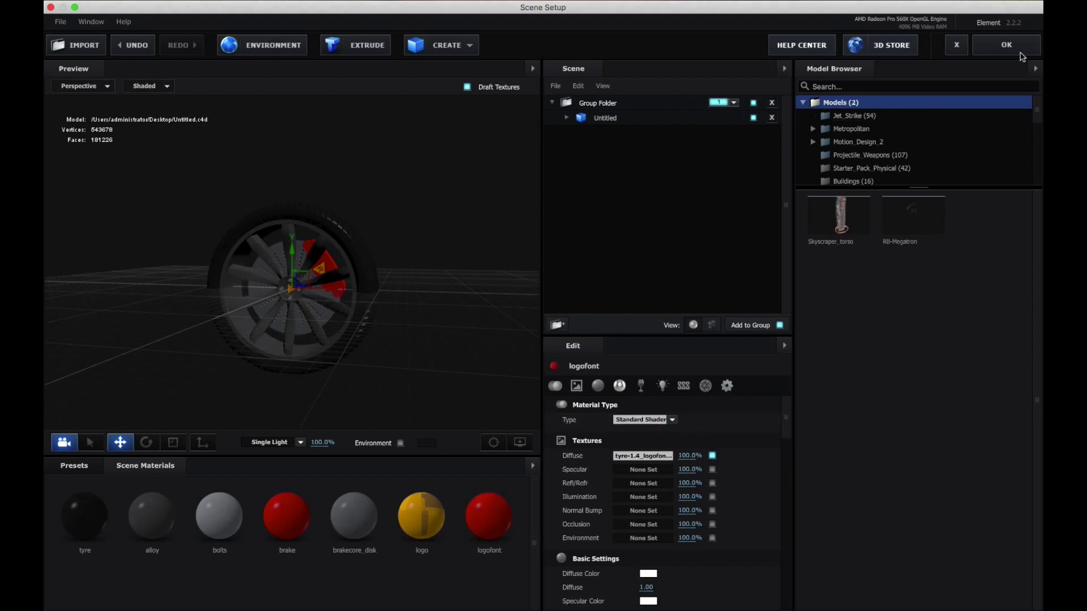
# Close Scene Setup and orbit Camera 1 to a side-on view of the restyled wheel.
pyautogui.click(1005, 44)
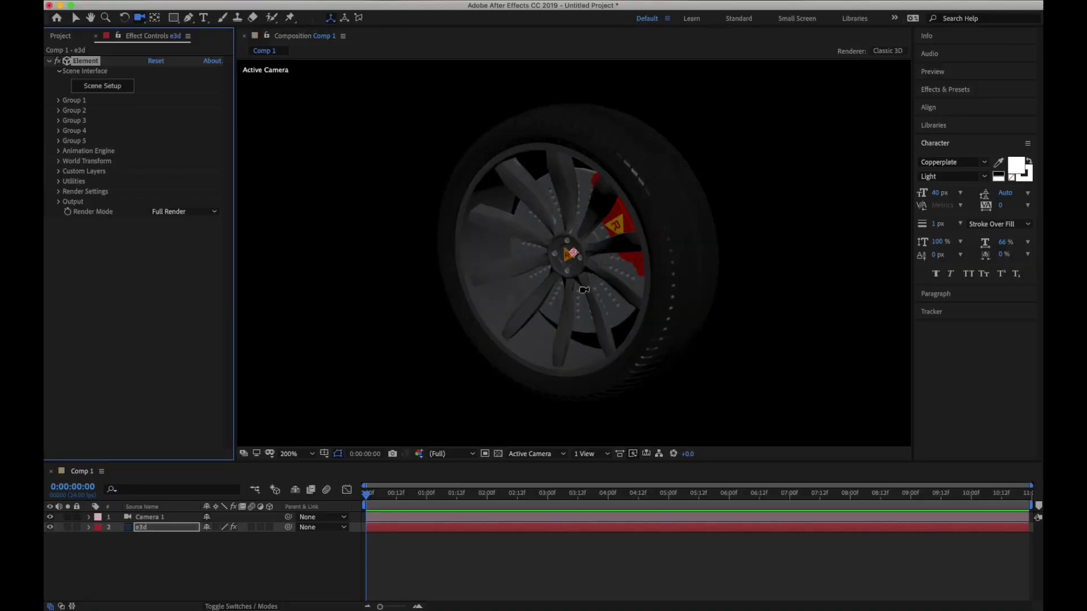
pyautogui.moveTo(584, 290); pyautogui.dragTo(702, 218)
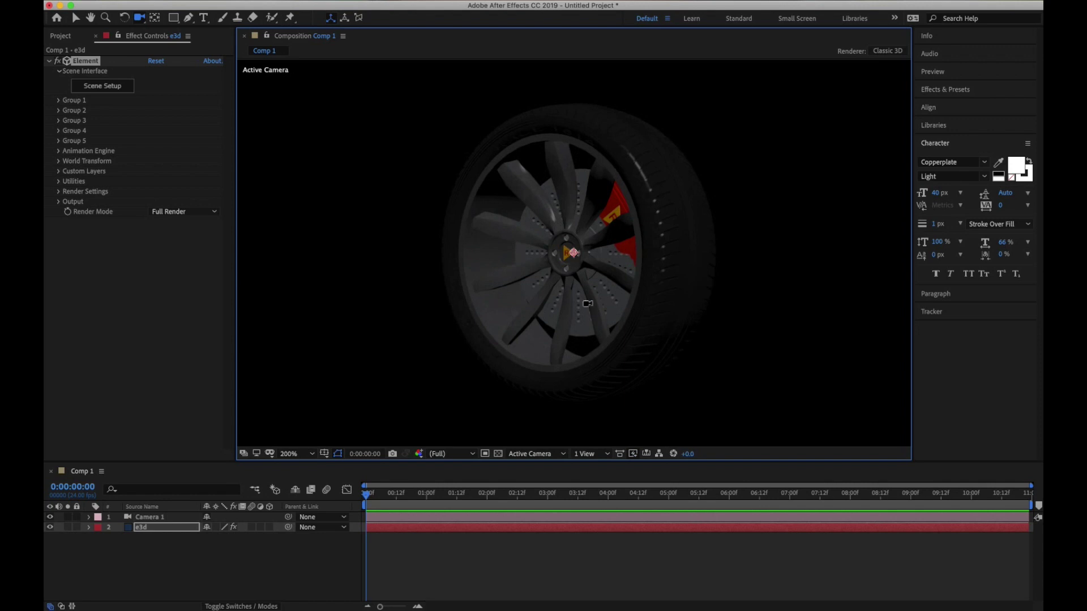
pyautogui.moveTo(580, 303); pyautogui.dragTo(581, 301)
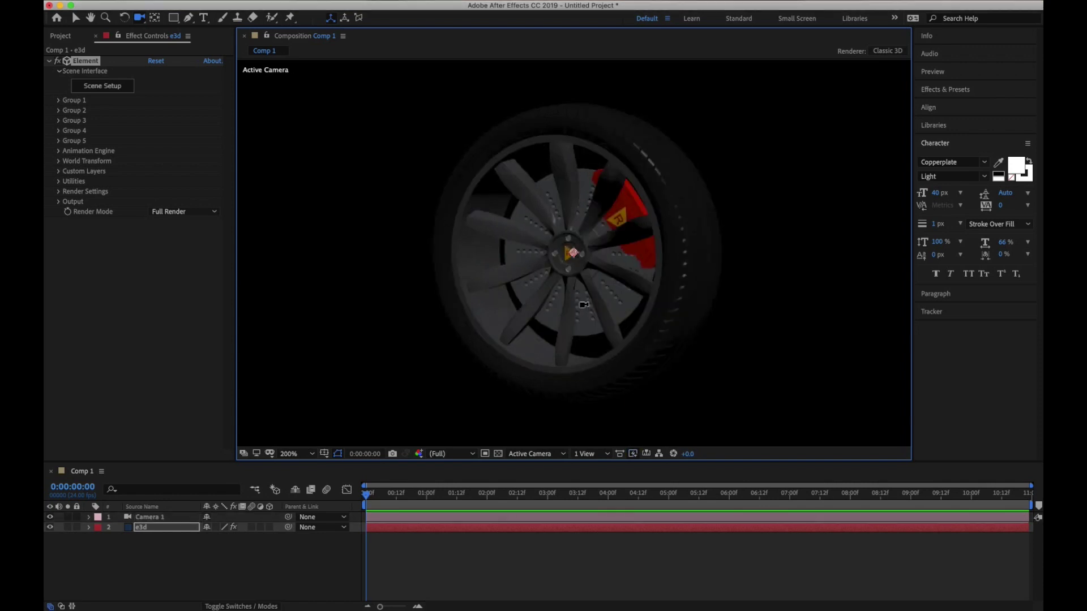
# In Element's Scene Setup, lower the tyre material's Specular Shininess to 0.10 under Basic Settings.
pyautogui.click(107, 89)
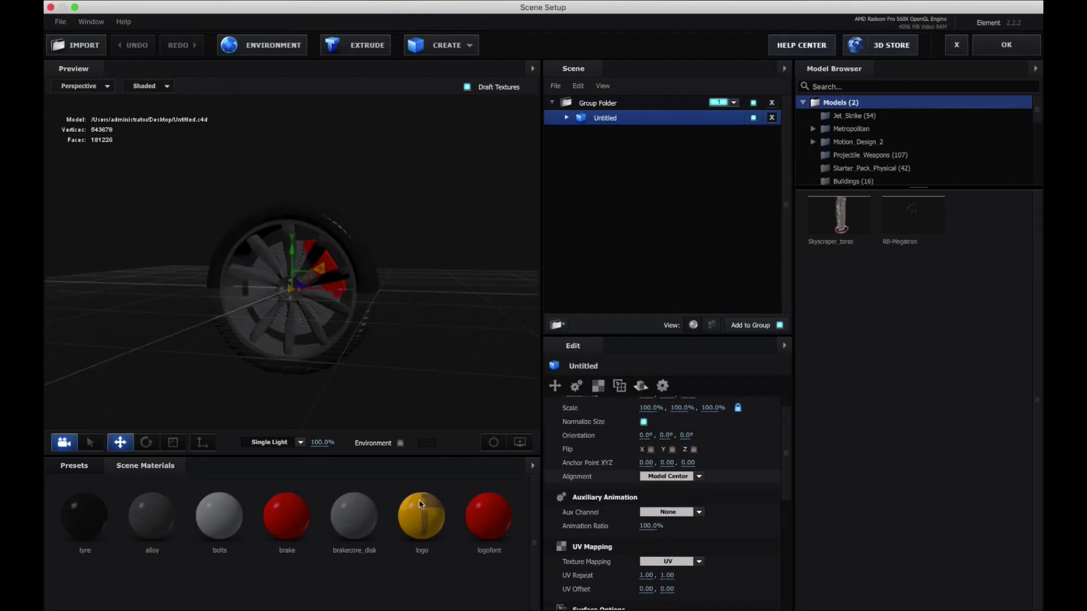
pyautogui.click(85, 515)
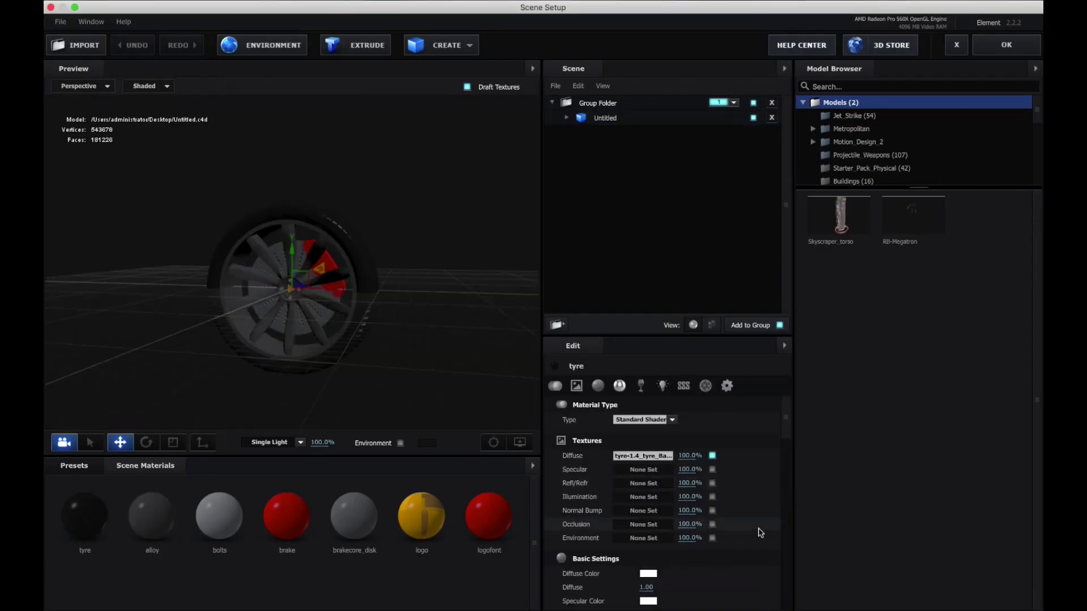
pyautogui.scroll(-1, 760, 532)
pyautogui.scroll(-10, 760, 532)
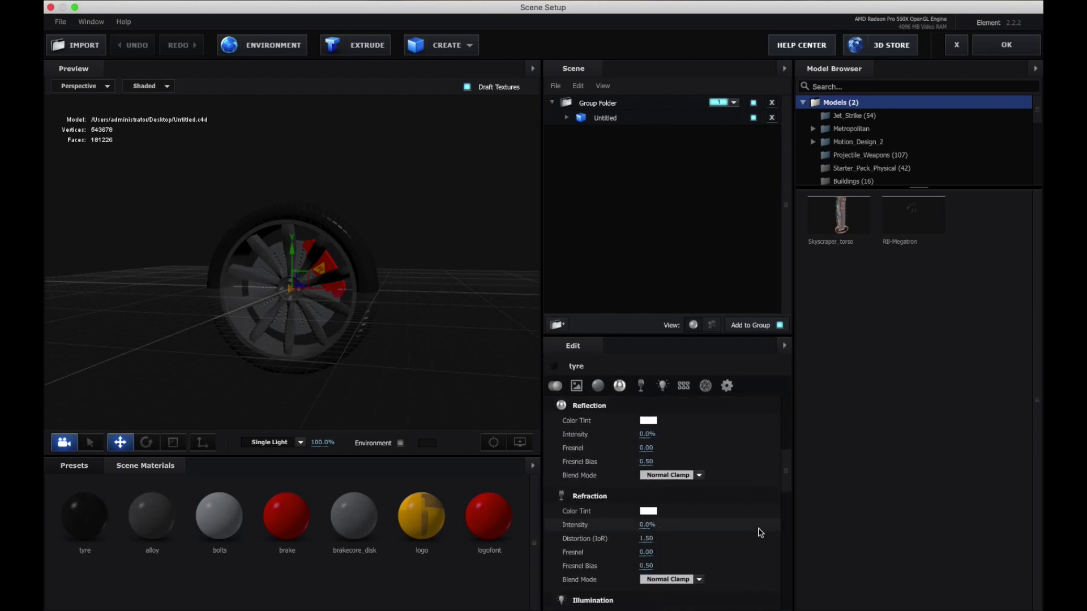
pyautogui.scroll(-10, 748, 524)
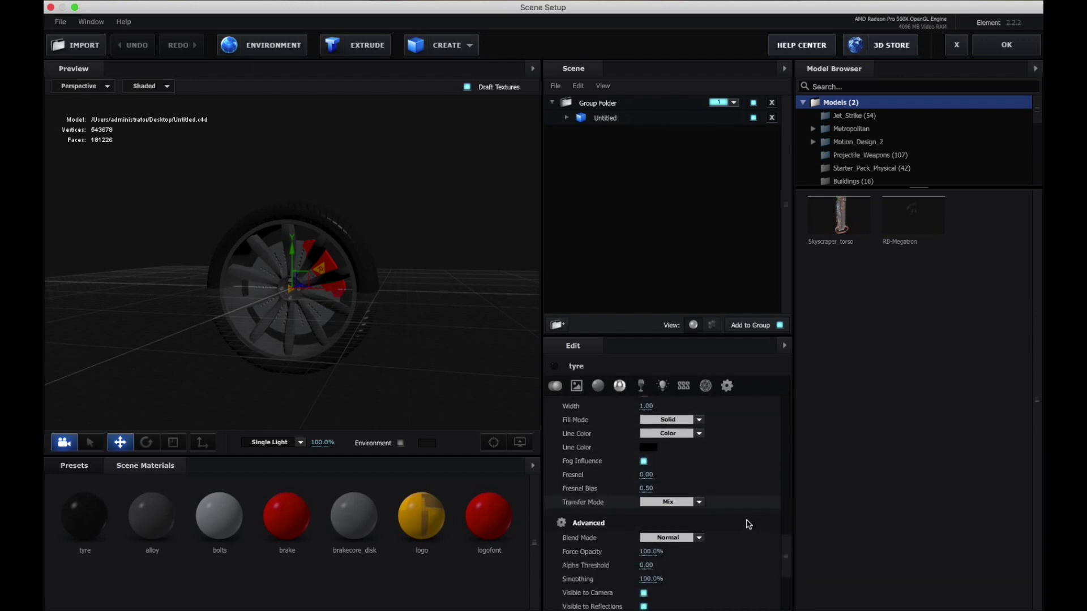
pyautogui.scroll(15, 748, 524)
pyautogui.scroll(1, 748, 525)
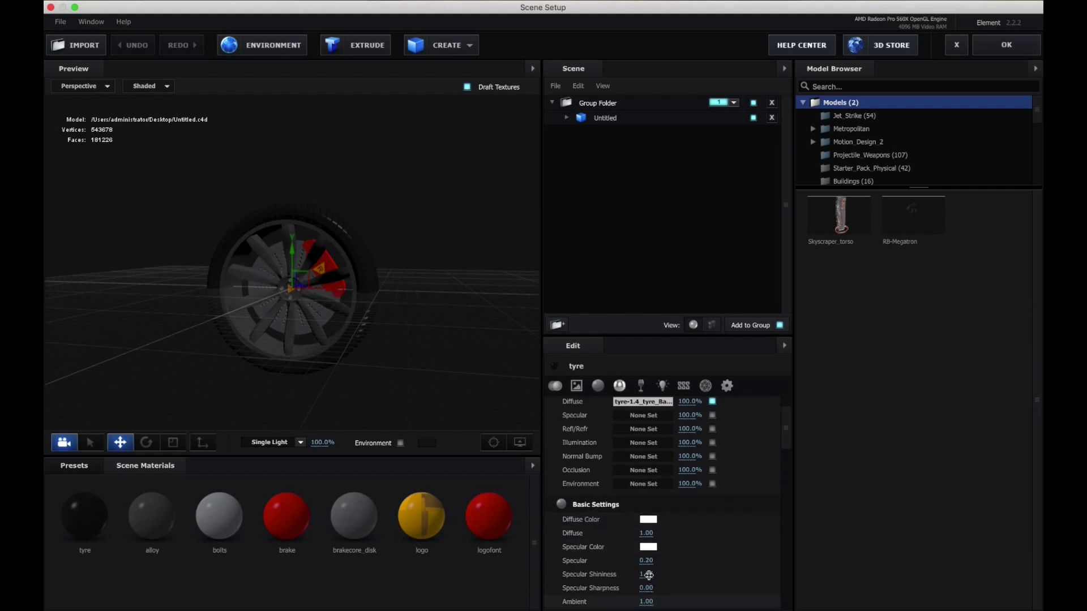
pyautogui.moveTo(648, 574); pyautogui.dragTo(563, 564)
# Confirm the Scene Setup changes so Comp 1 renders the updated textured wheel.
pyautogui.click(989, 57)
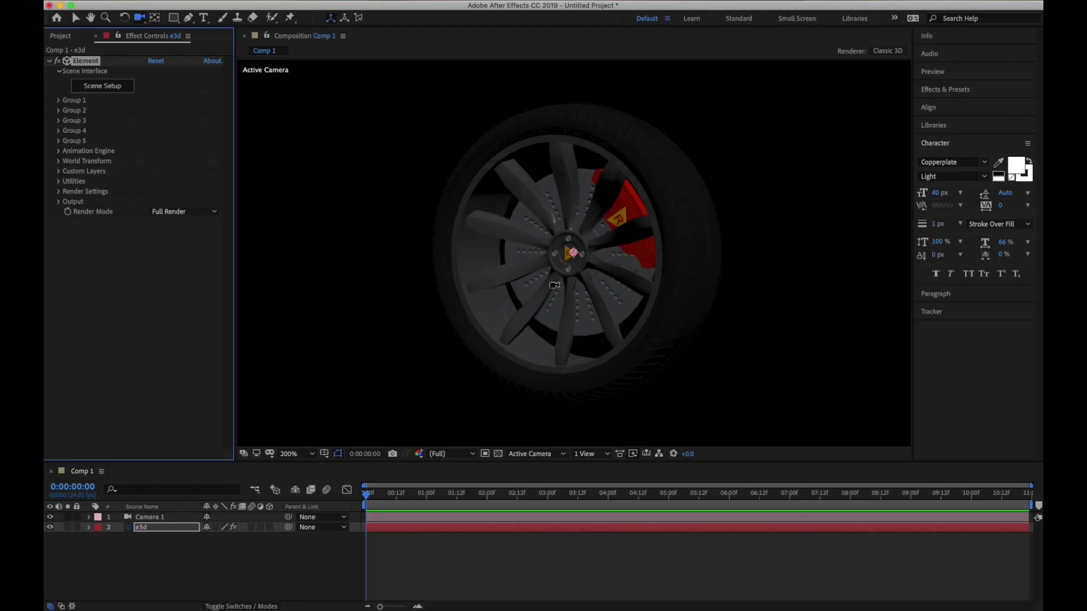